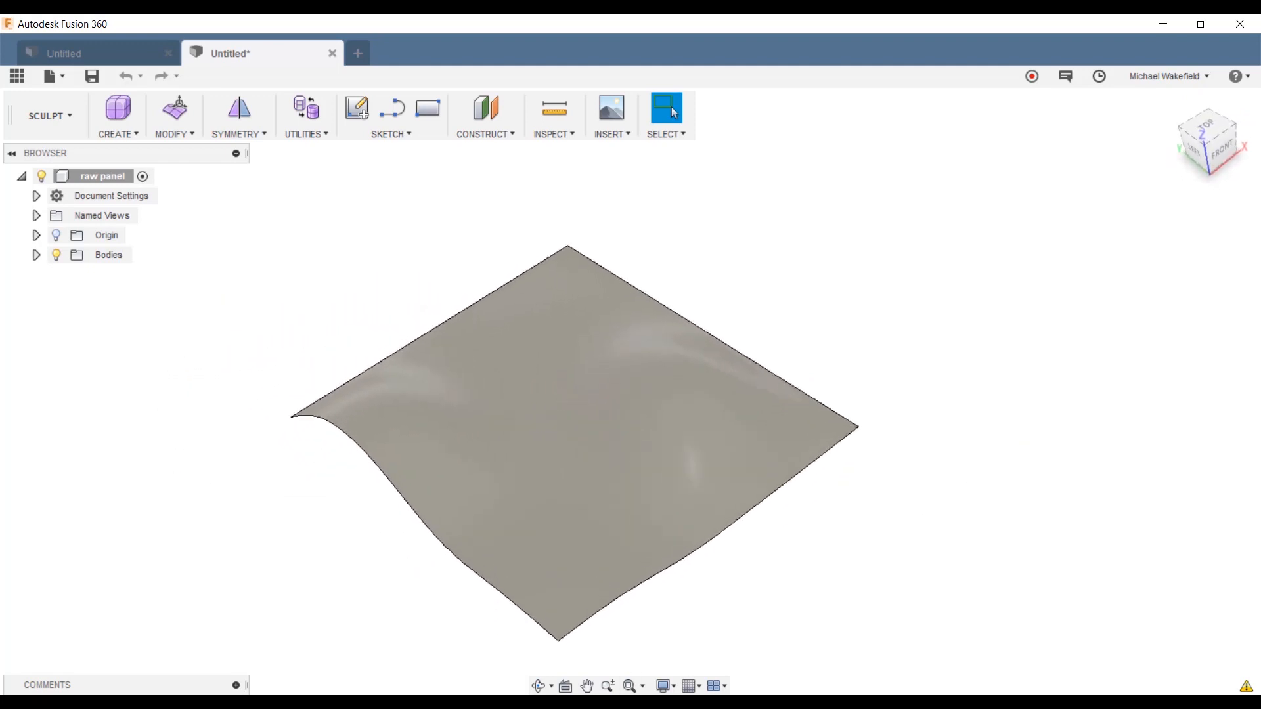
Switch to Dynamo Studio, add a LunchBox PanelQuad node and place it in the empty space beside the import group.
key("alt+Tab")
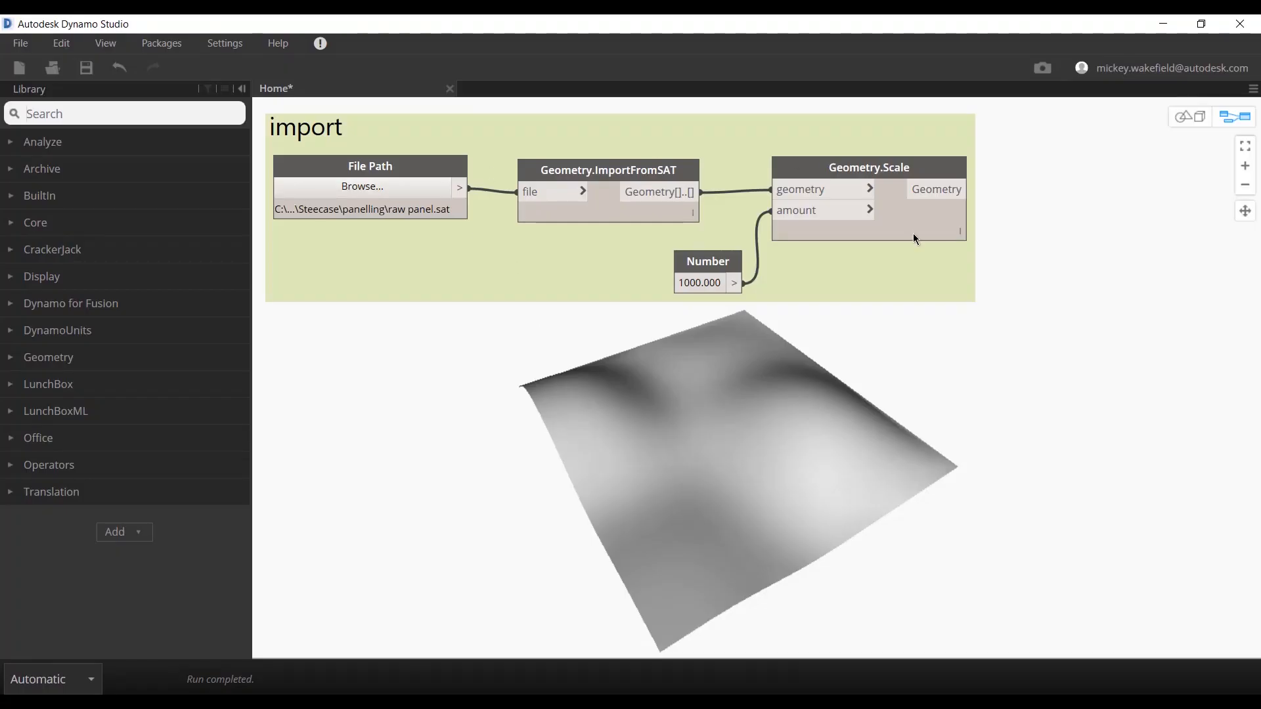
left_click(458, 587)
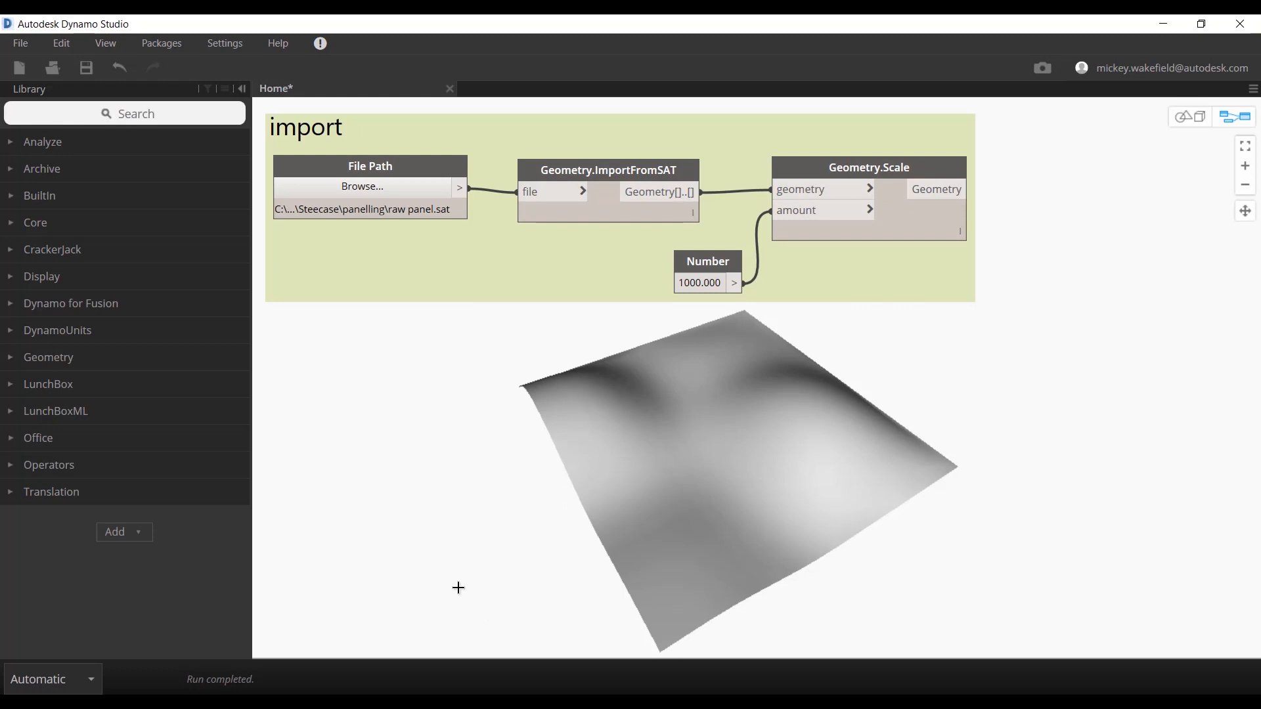
left_click(113, 116)
left_click(7, 385)
left_click(9, 387)
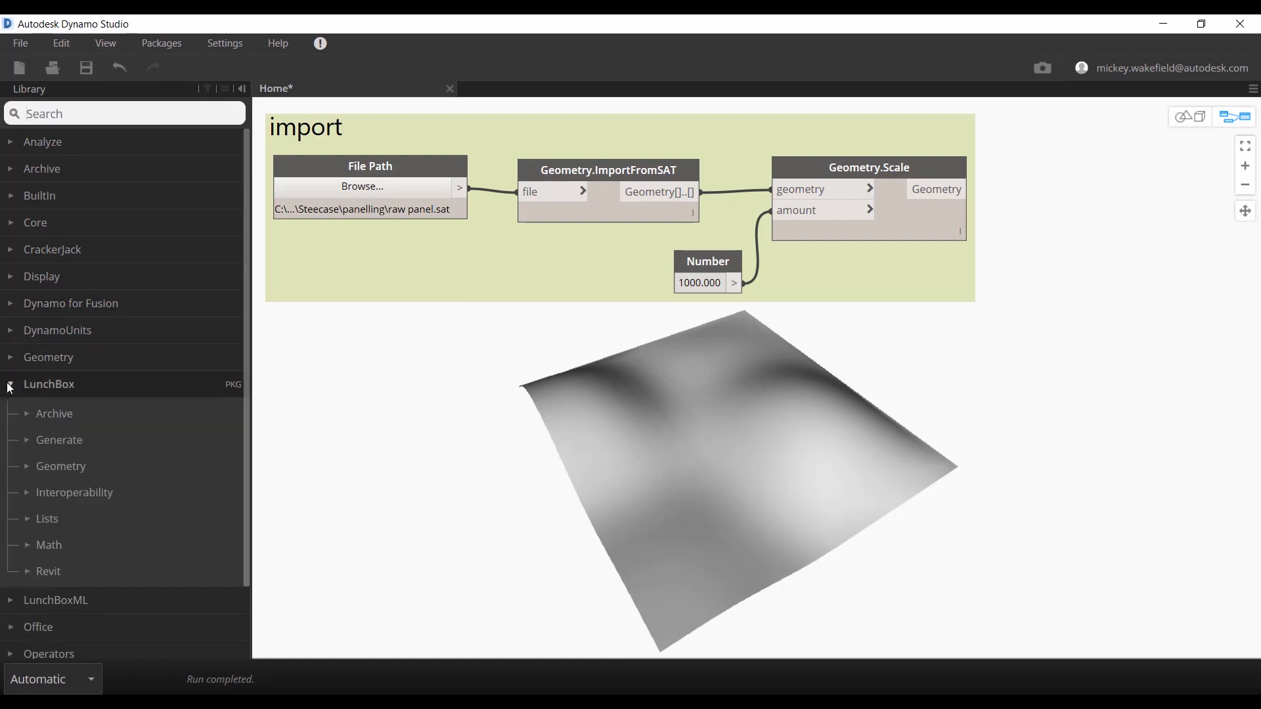
scroll(65, 504, "down", 3)
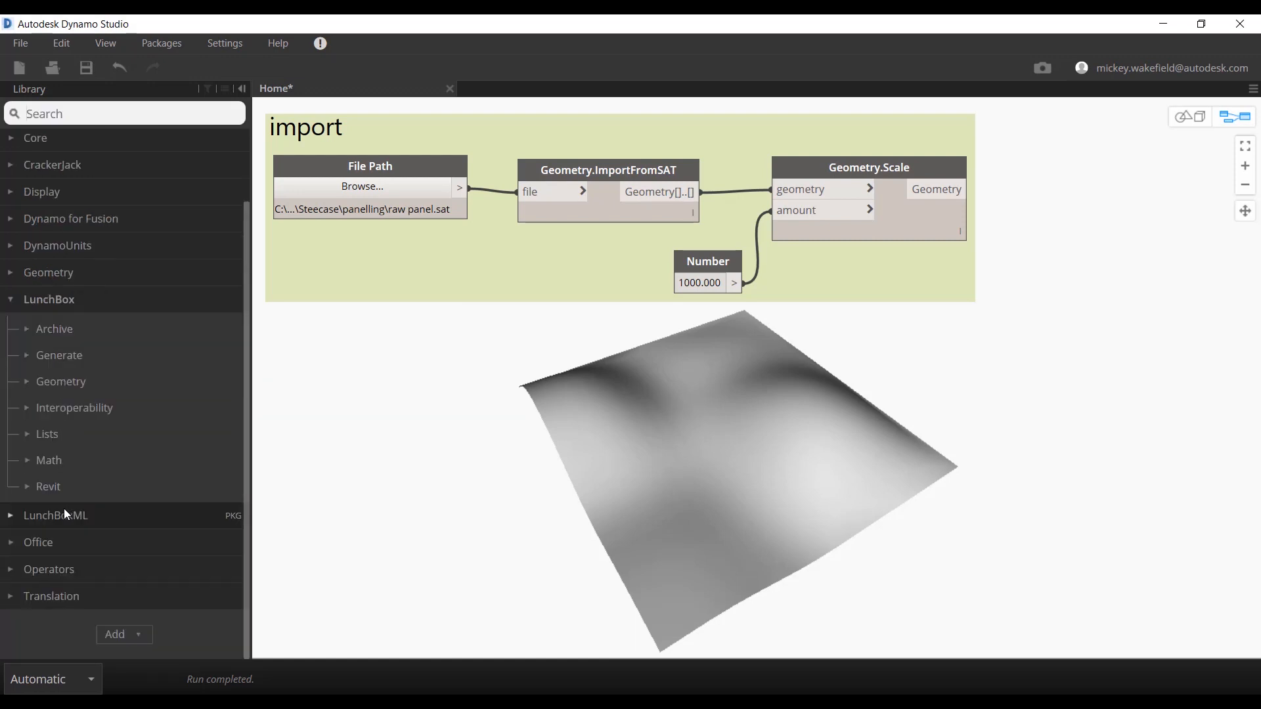
left_click(25, 384)
scroll(65, 403, "down", 3)
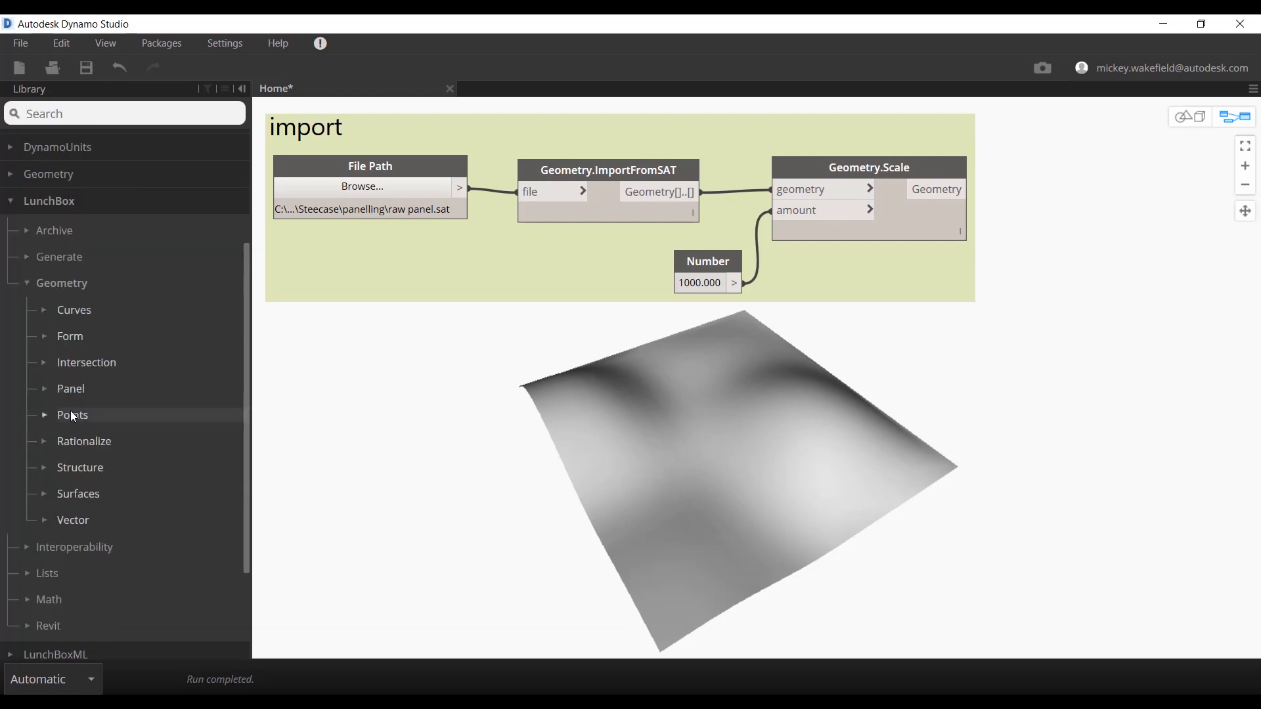
left_click(44, 388)
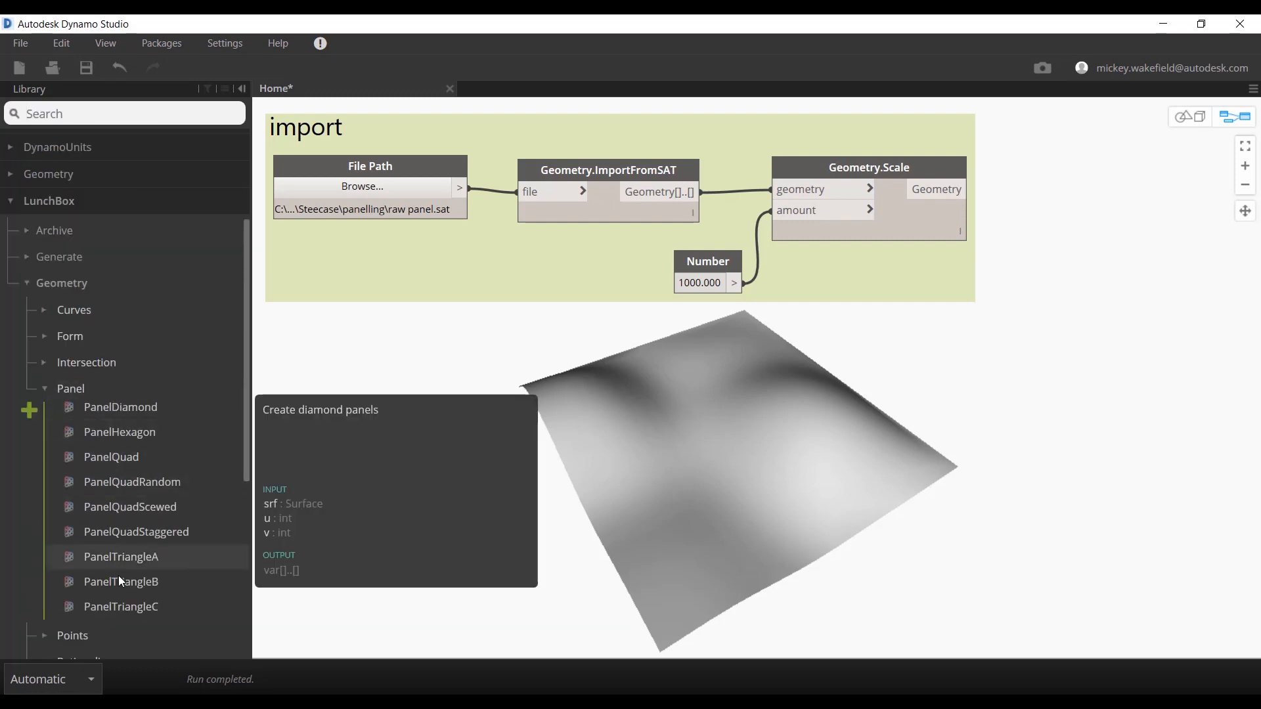
left_click(119, 458)
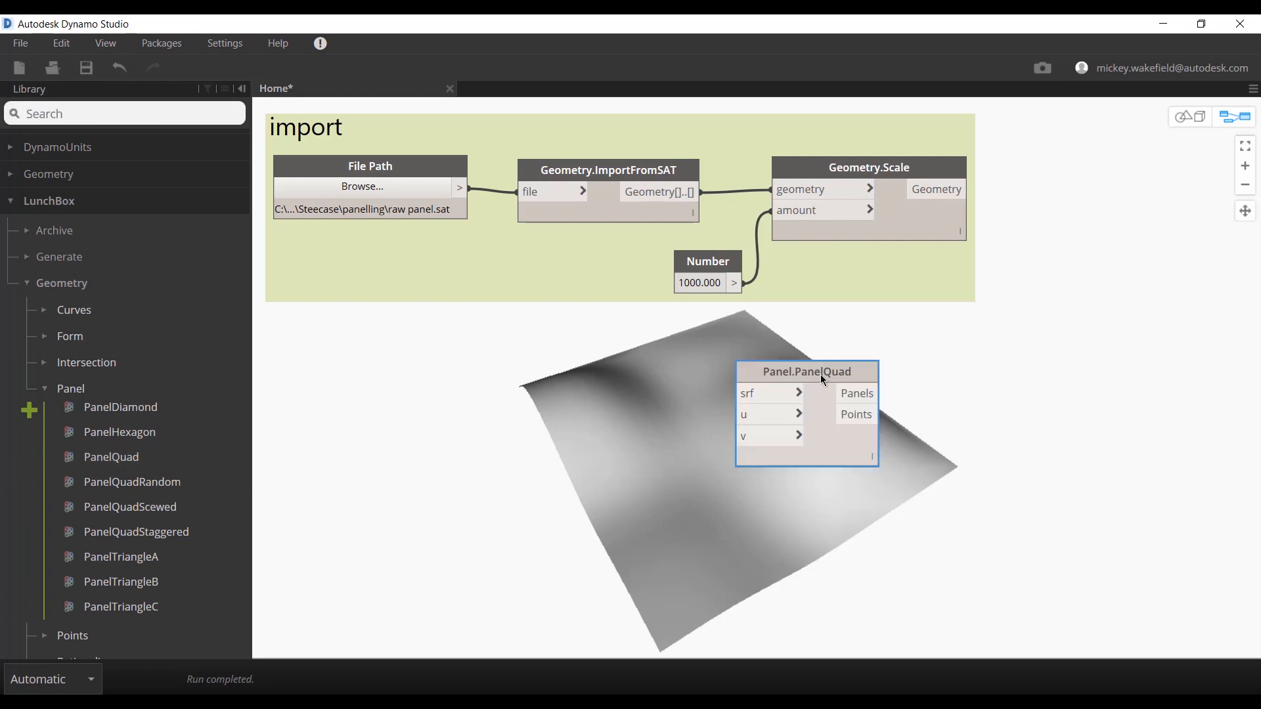
left_click_drag(825, 374, 1146, 322)
Connect the Geometry.Scale node's Geometry output to the srf input of Panel.PanelQuad.
left_click(1245, 211)
left_click_drag(1064, 228, 446, 185)
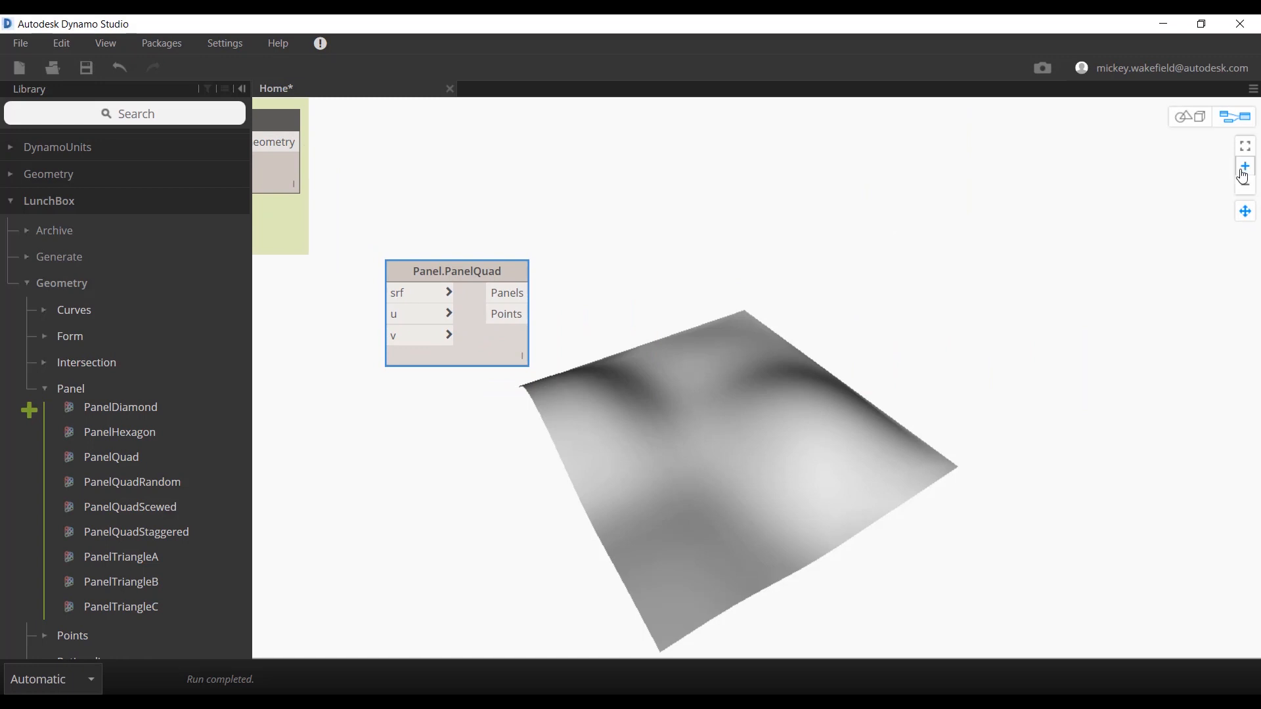
left_click(1239, 217)
left_click(303, 143)
left_click(408, 300)
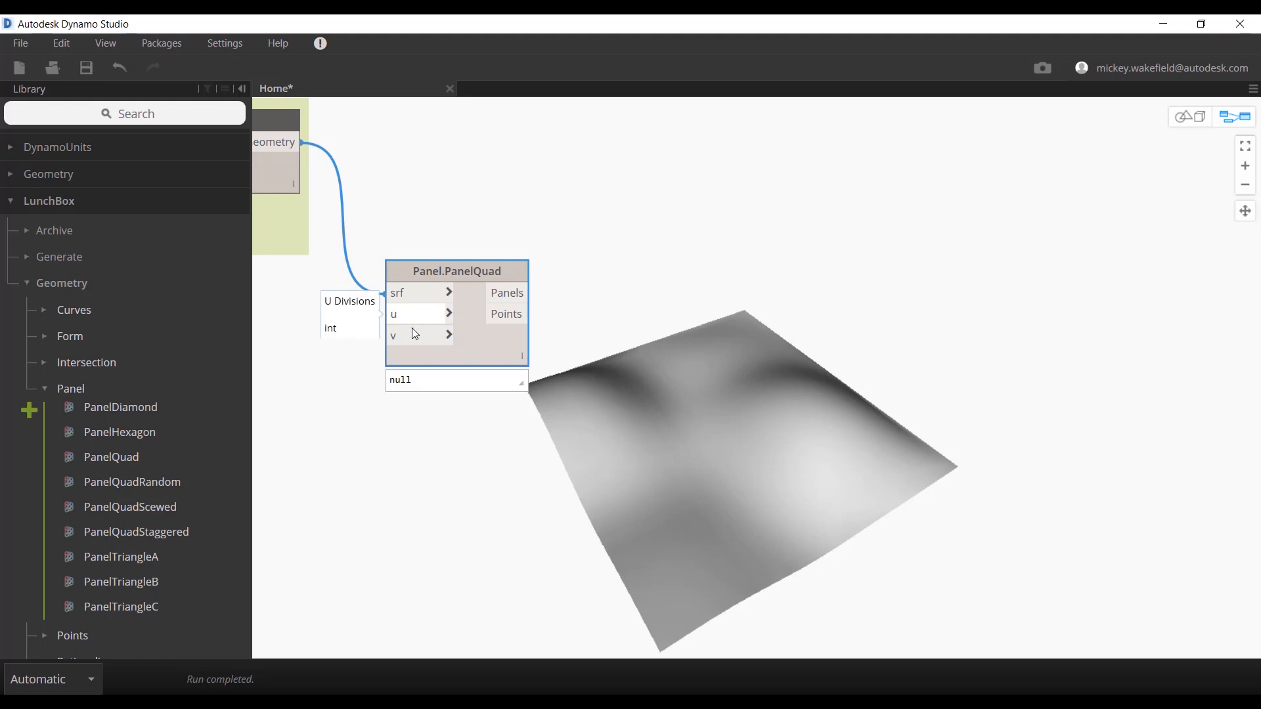
Add an Integer Slider, arrange it below Panel.PanelQuad and wire it to both the u and v inputs.
right_click(490, 188)
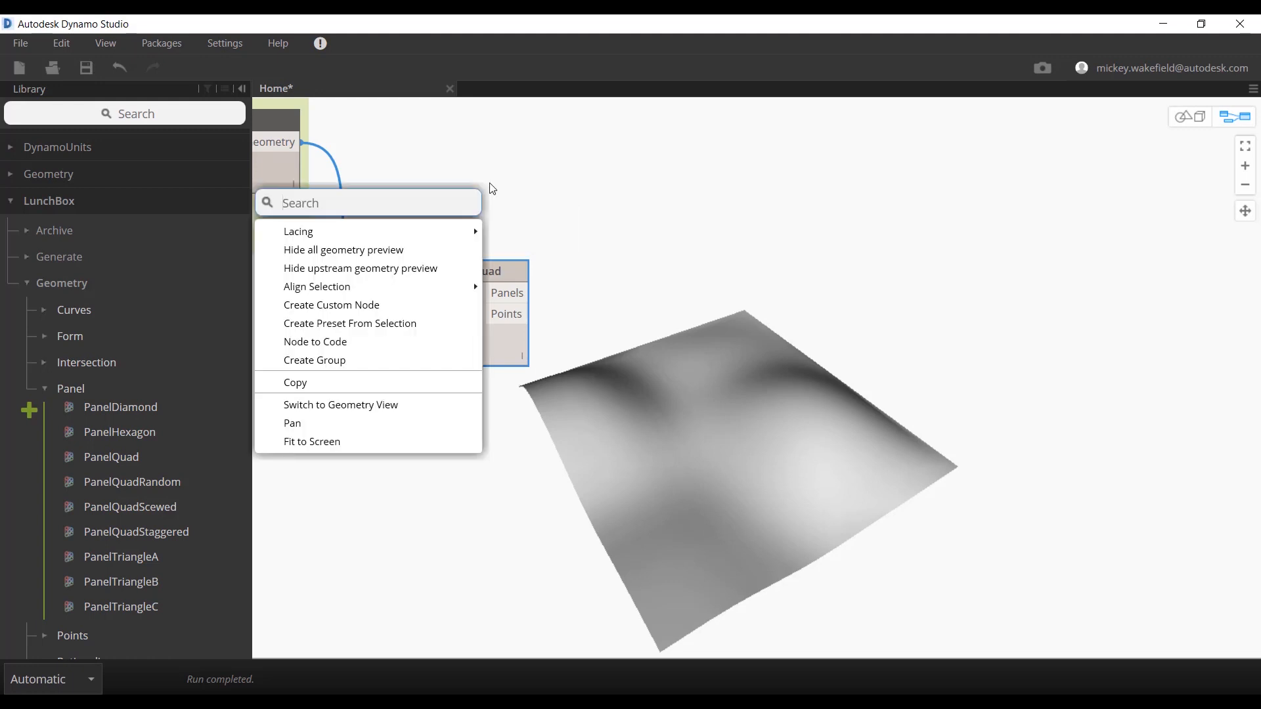
type("integer")
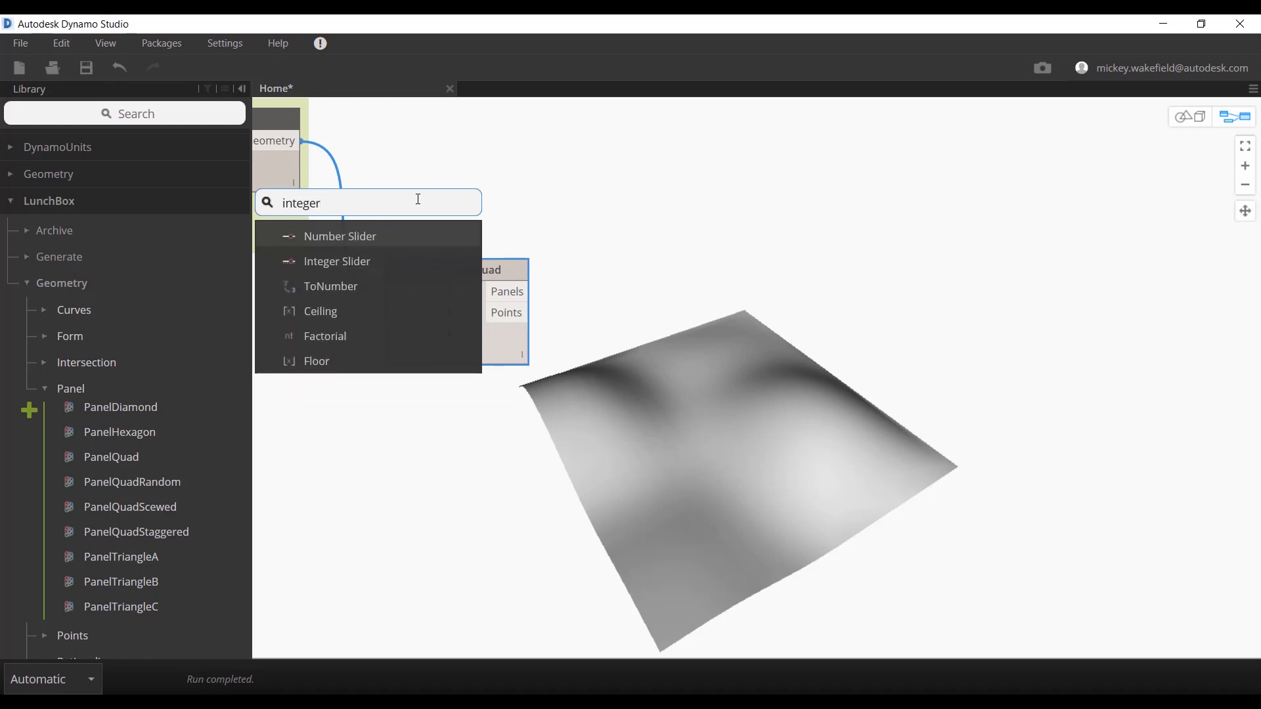
left_click(352, 260)
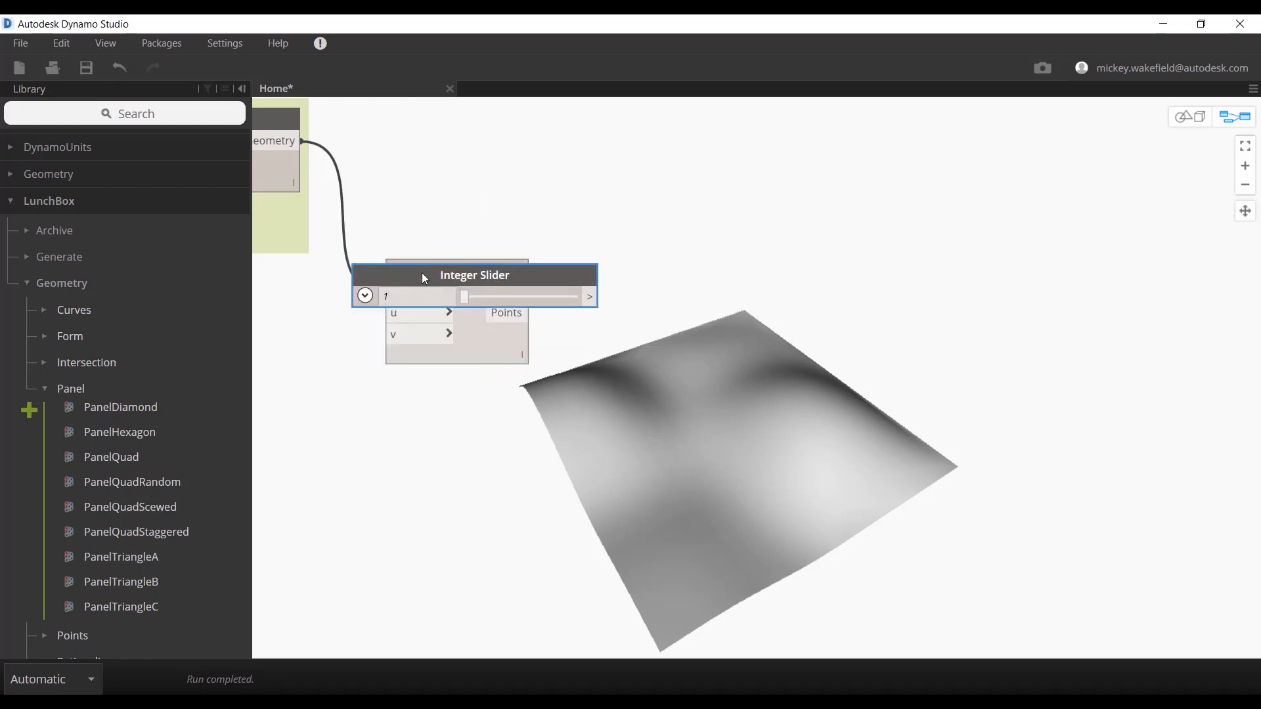
left_click_drag(422, 273, 270, 341)
left_click_drag(420, 265, 579, 149)
left_click_drag(370, 337, 421, 266)
left_click_drag(497, 291, 562, 222)
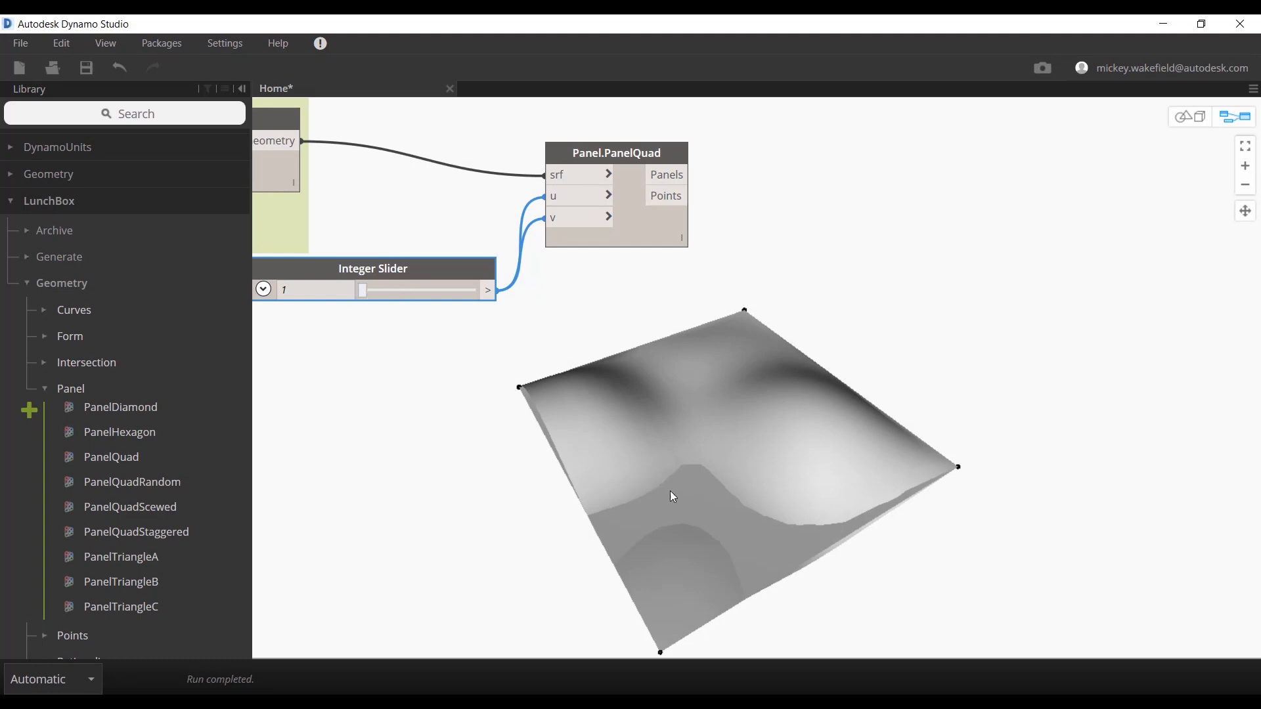
Turn off the geometry preview of the Geometry.Scale node and set the u/v division slider to 19.
right_click(272, 224)
right_click(259, 179)
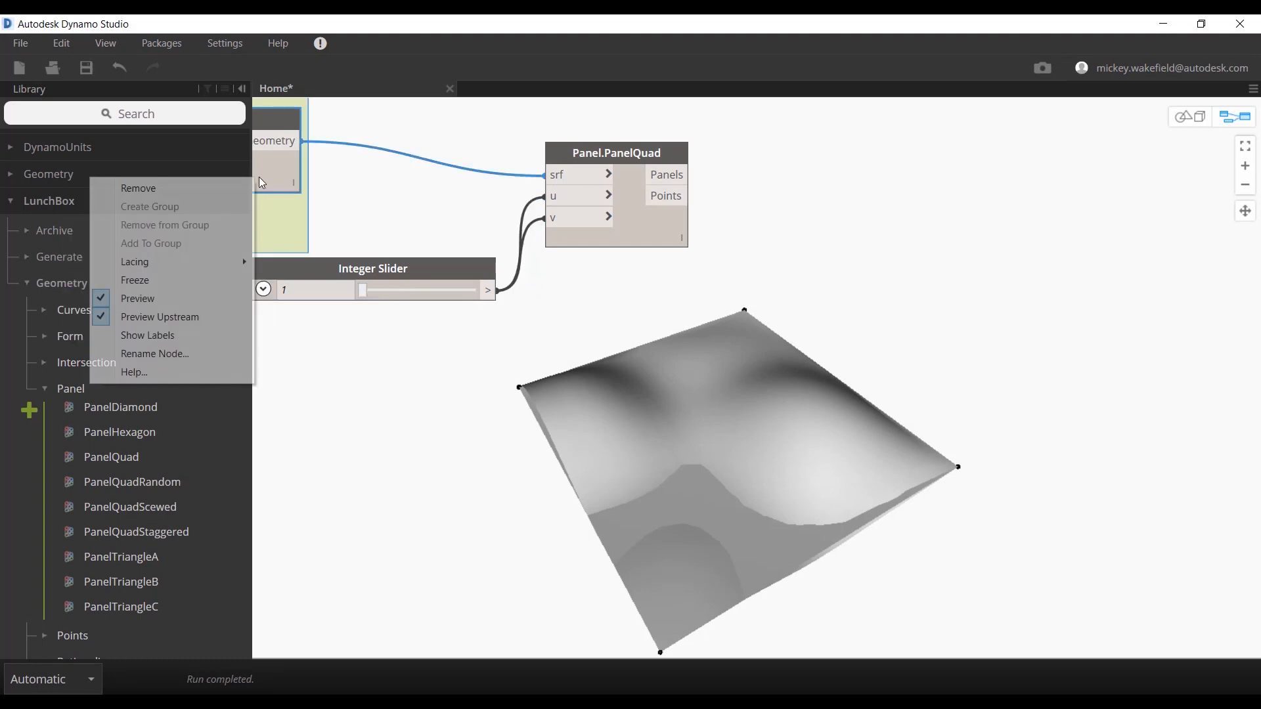
left_click(168, 300)
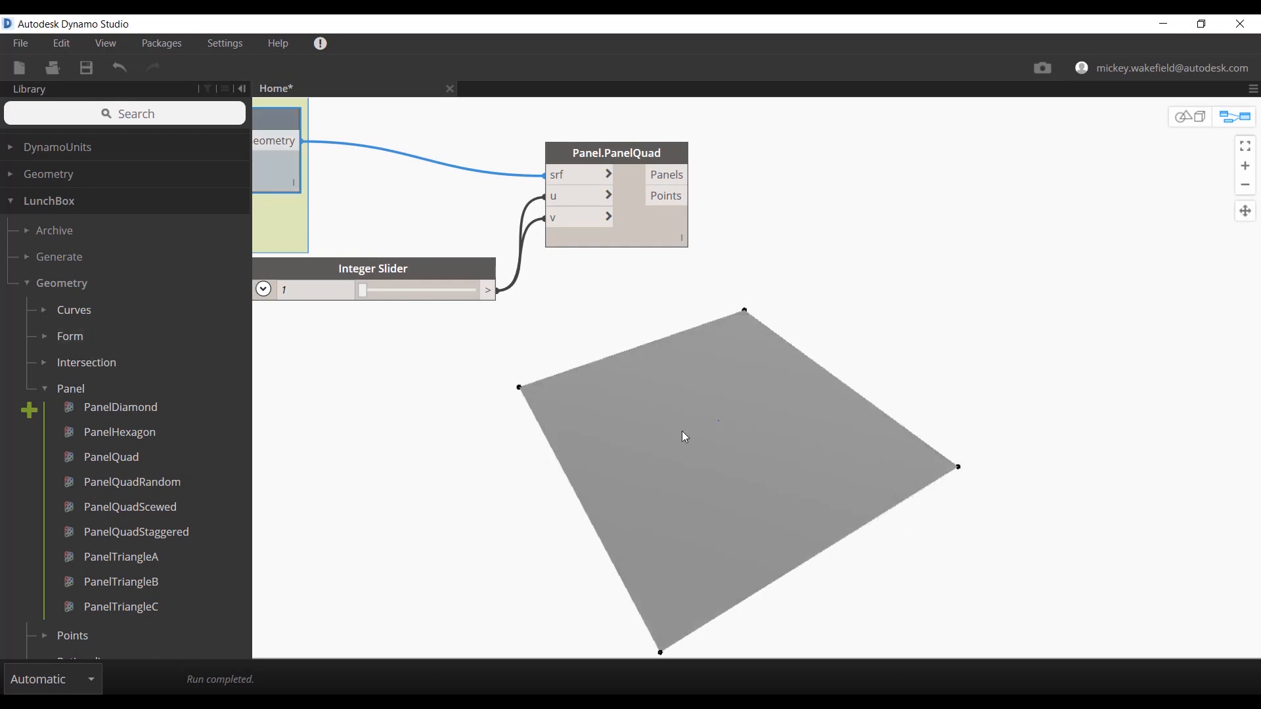
left_click_drag(368, 293, 385, 293)
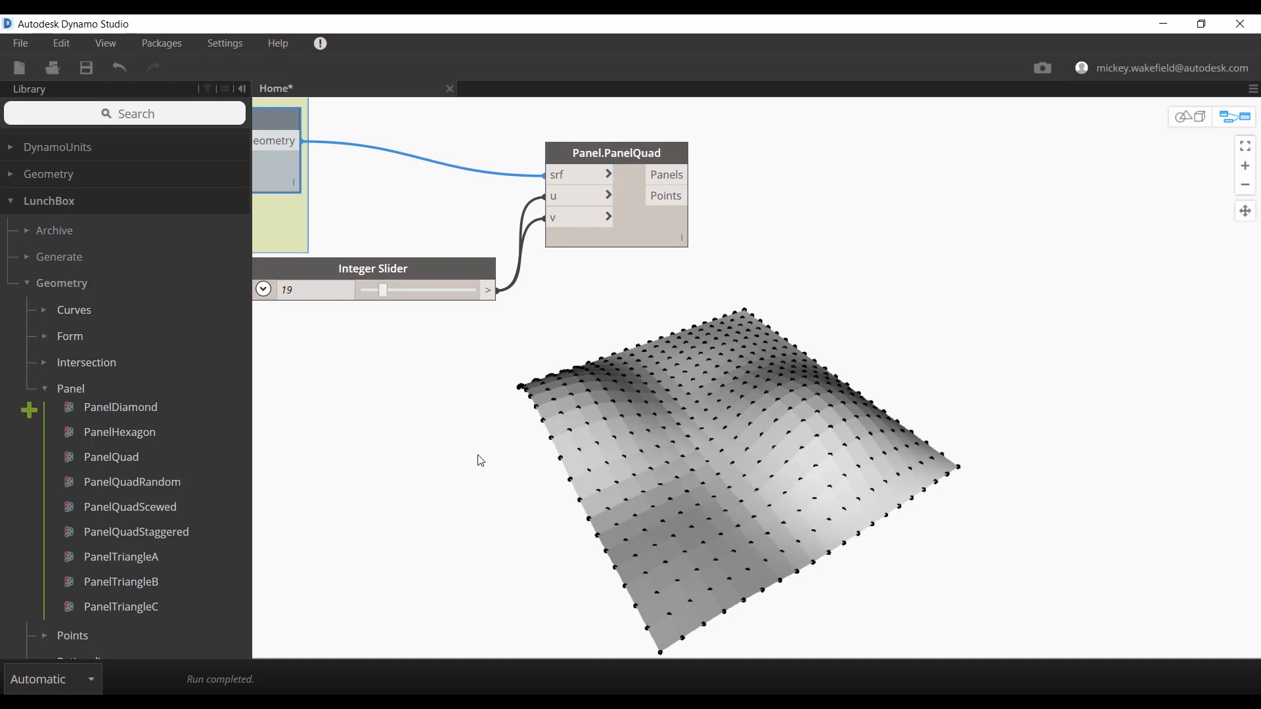
Add a Sphere.ByCenterPointRadius node and connect the PanelQuad Points output to its centerPoint input.
mouse_move(675, 177)
left_click(109, 115)
type("sphere")
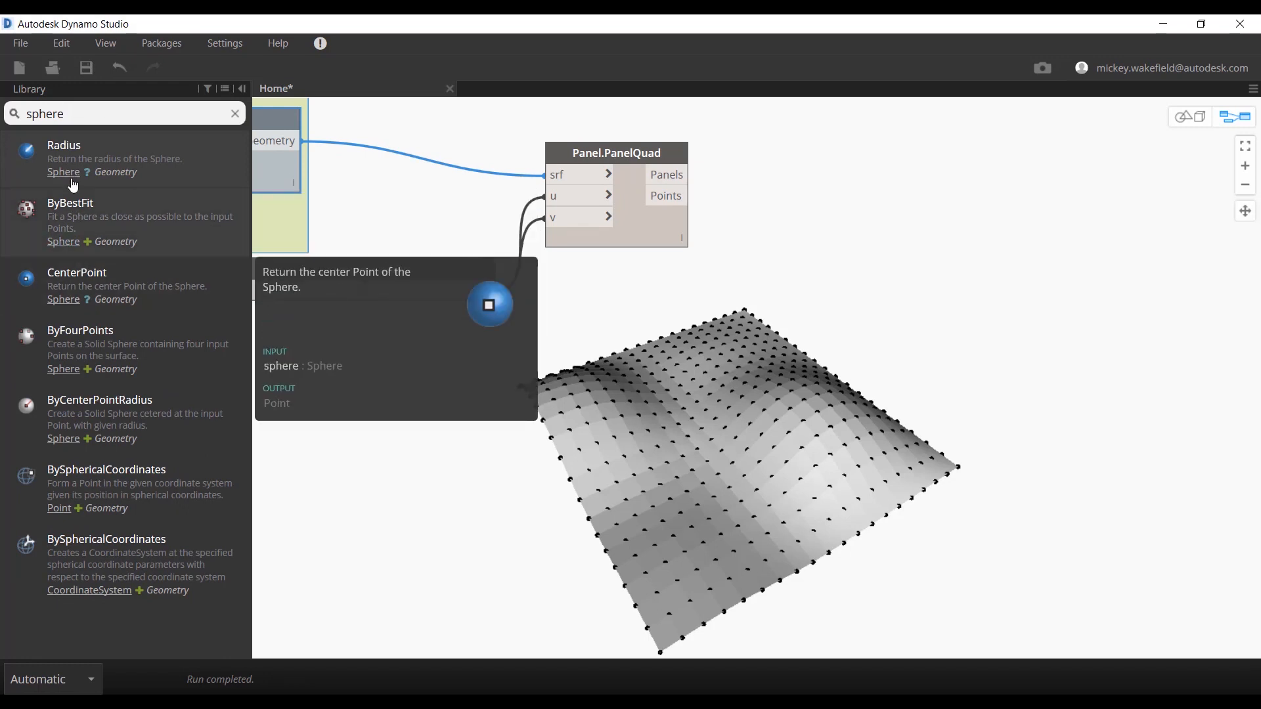
left_click(92, 407)
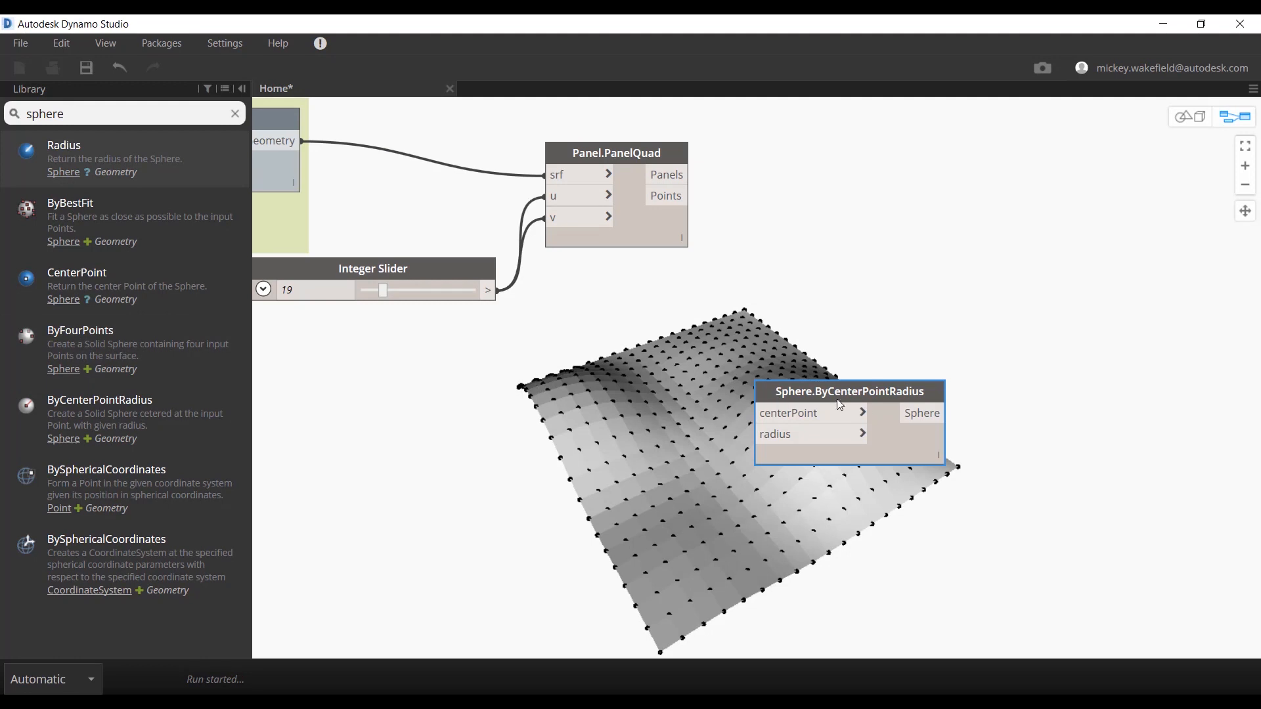
left_click_drag(856, 389, 968, 149)
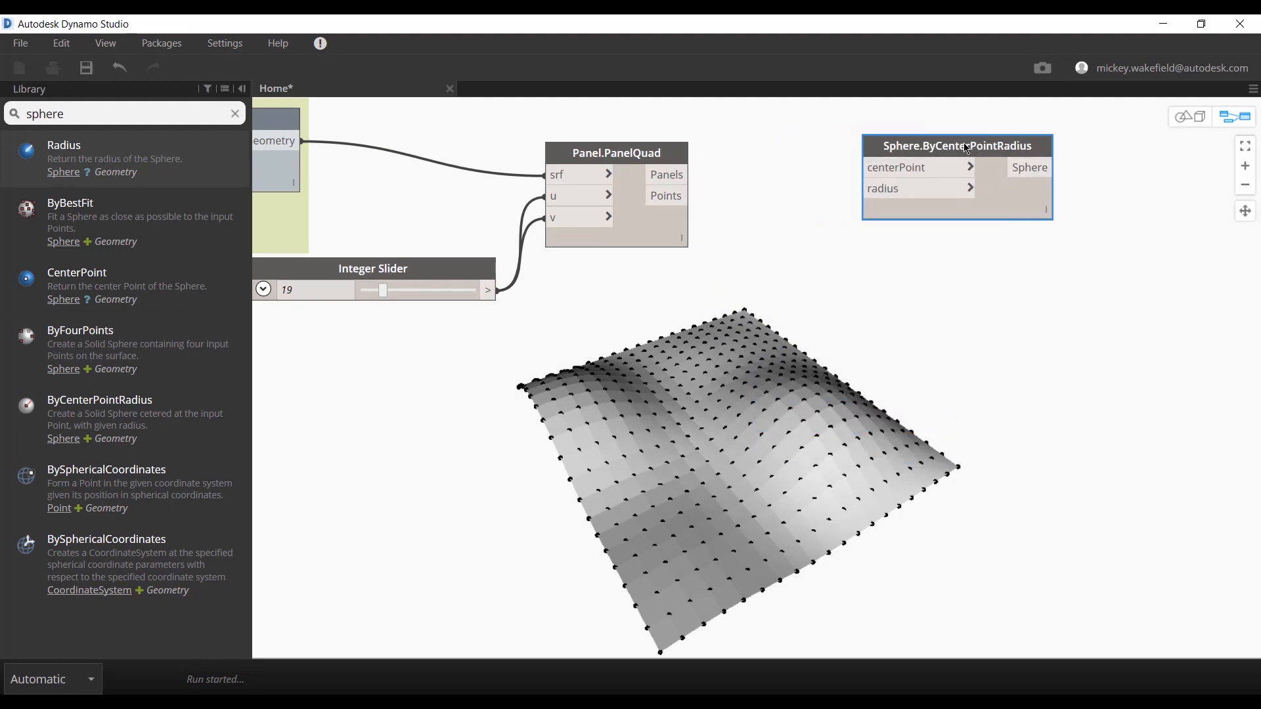
left_click(676, 203)
left_click(913, 165)
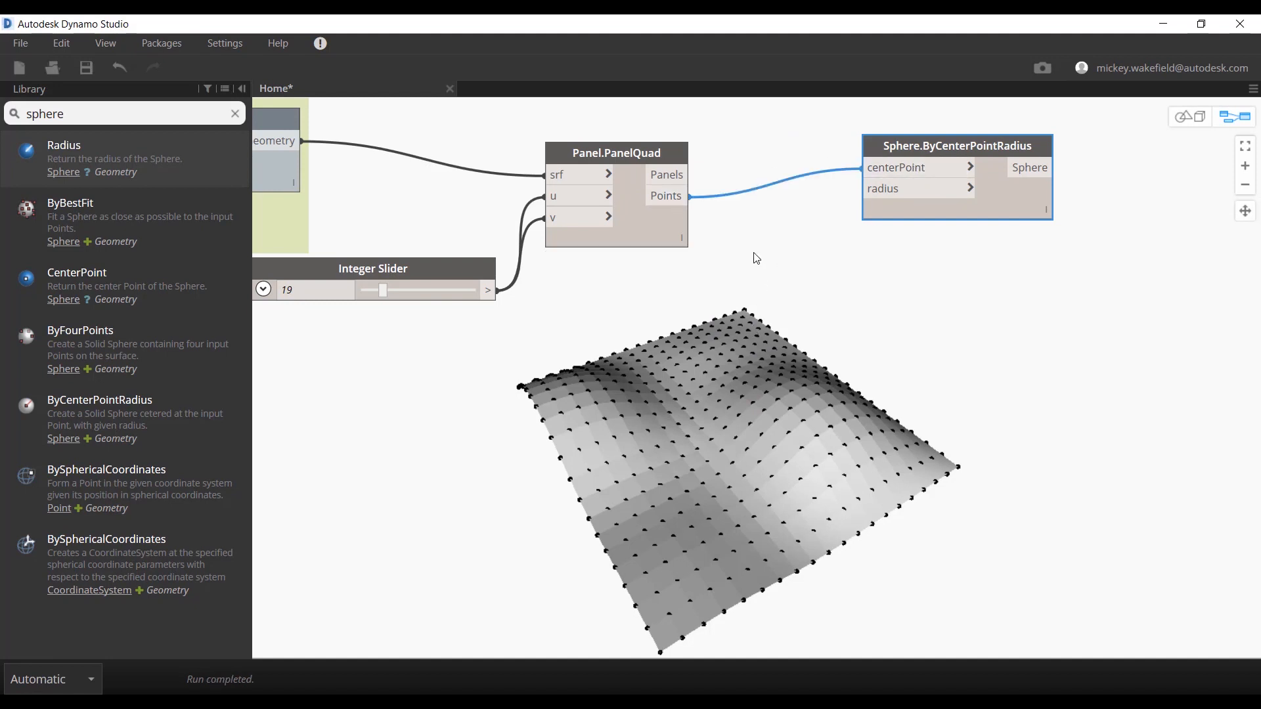
Duplicate the Integer Slider and connect the copy to the radius input of Sphere.ByCenterPointRadius.
left_click(435, 271)
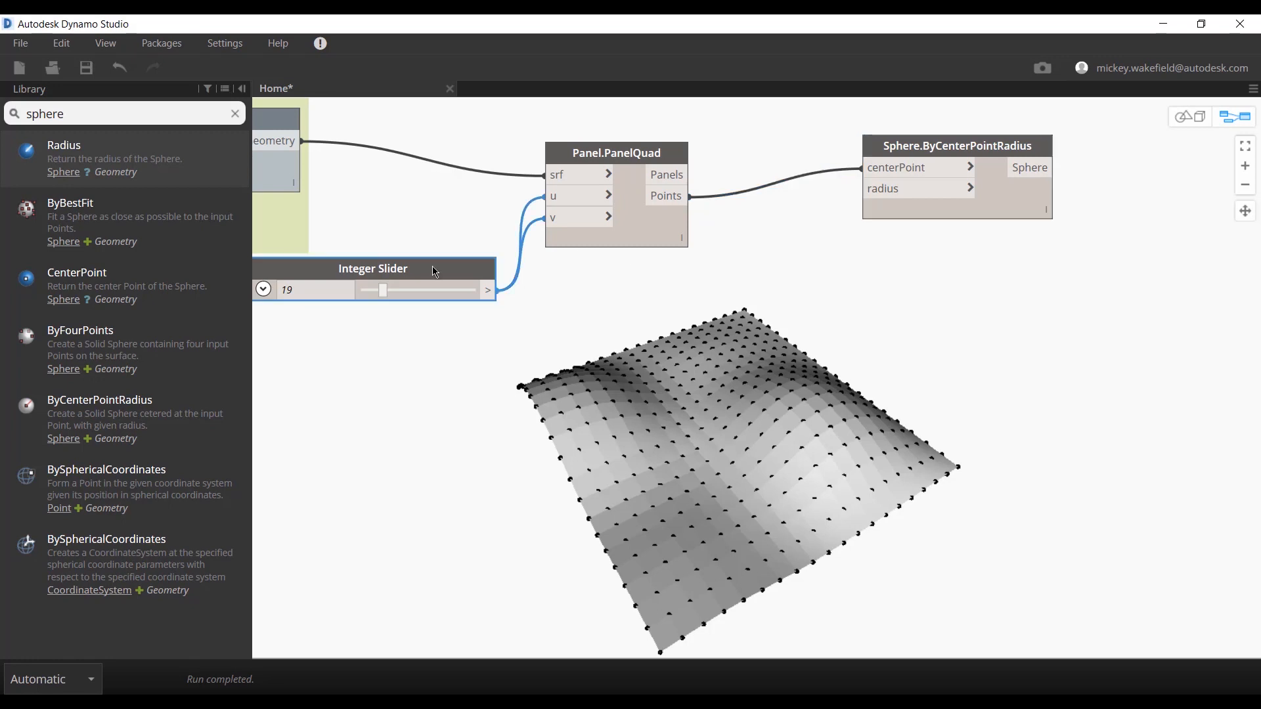
left_click(550, 277)
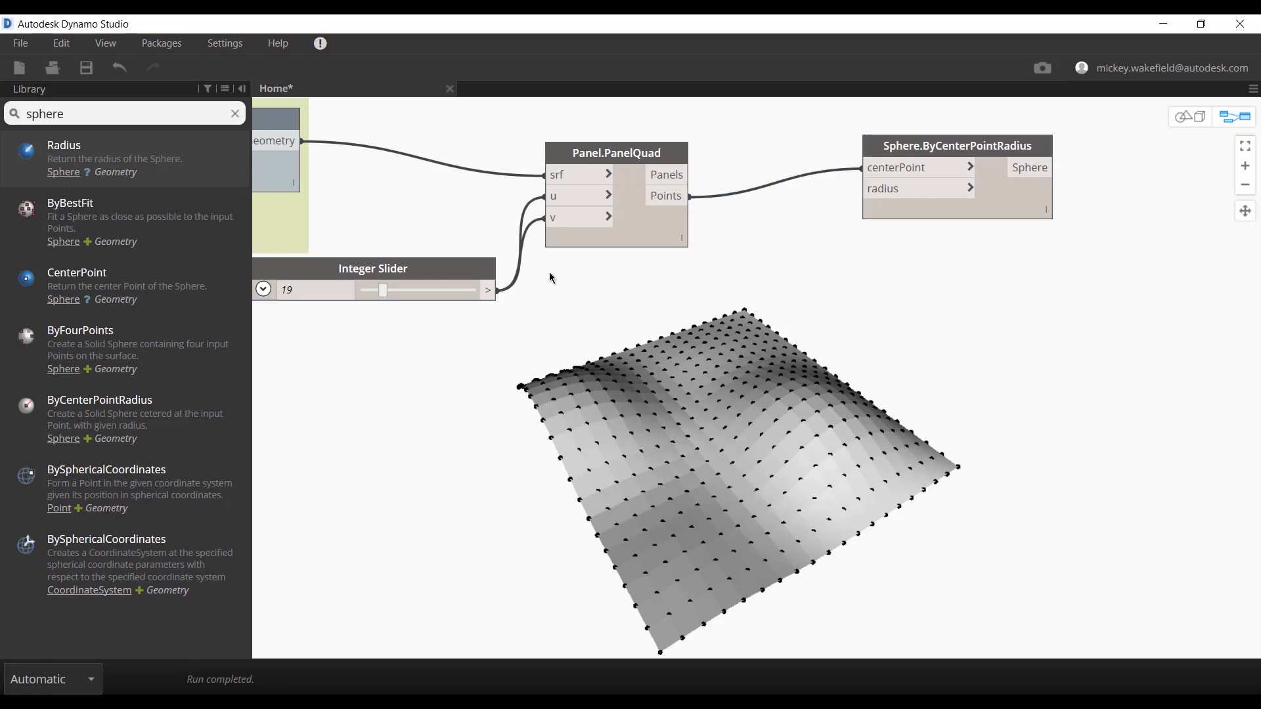
key("ctrl+v")
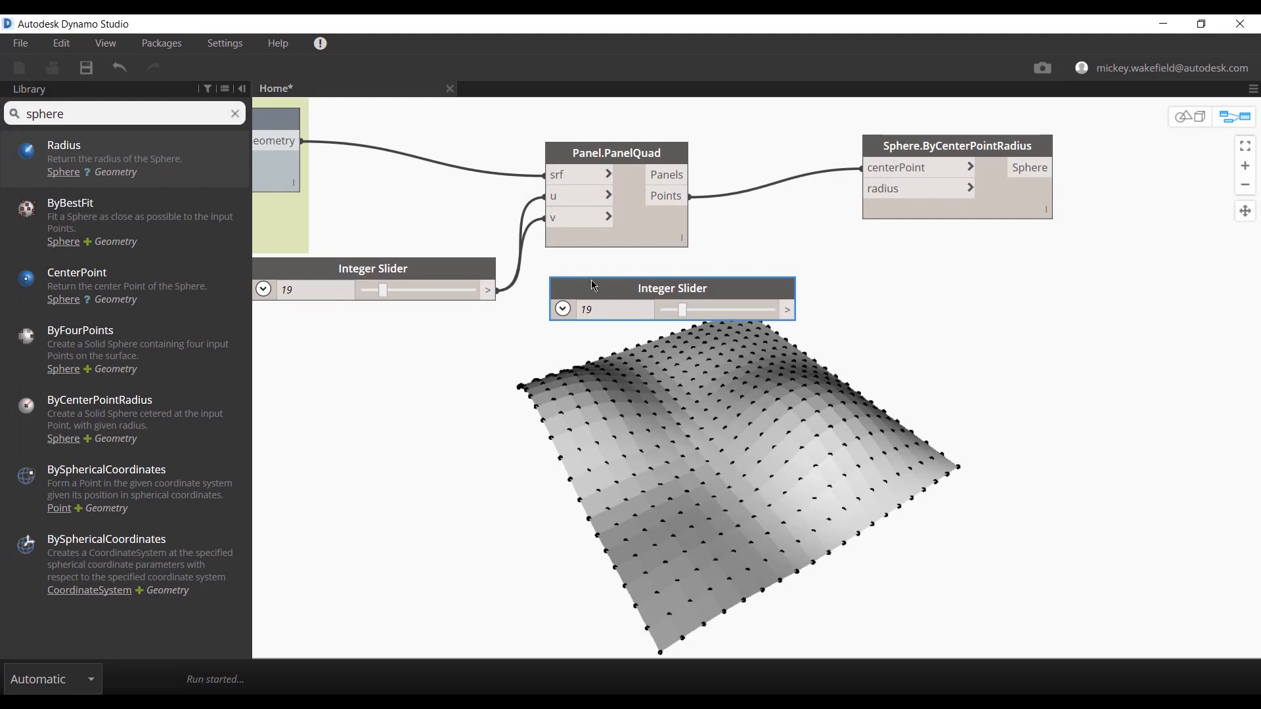
left_click(789, 310)
left_click(876, 196)
Set the maximum of the radius slider to 15 and collapse its range settings.
left_click(562, 309)
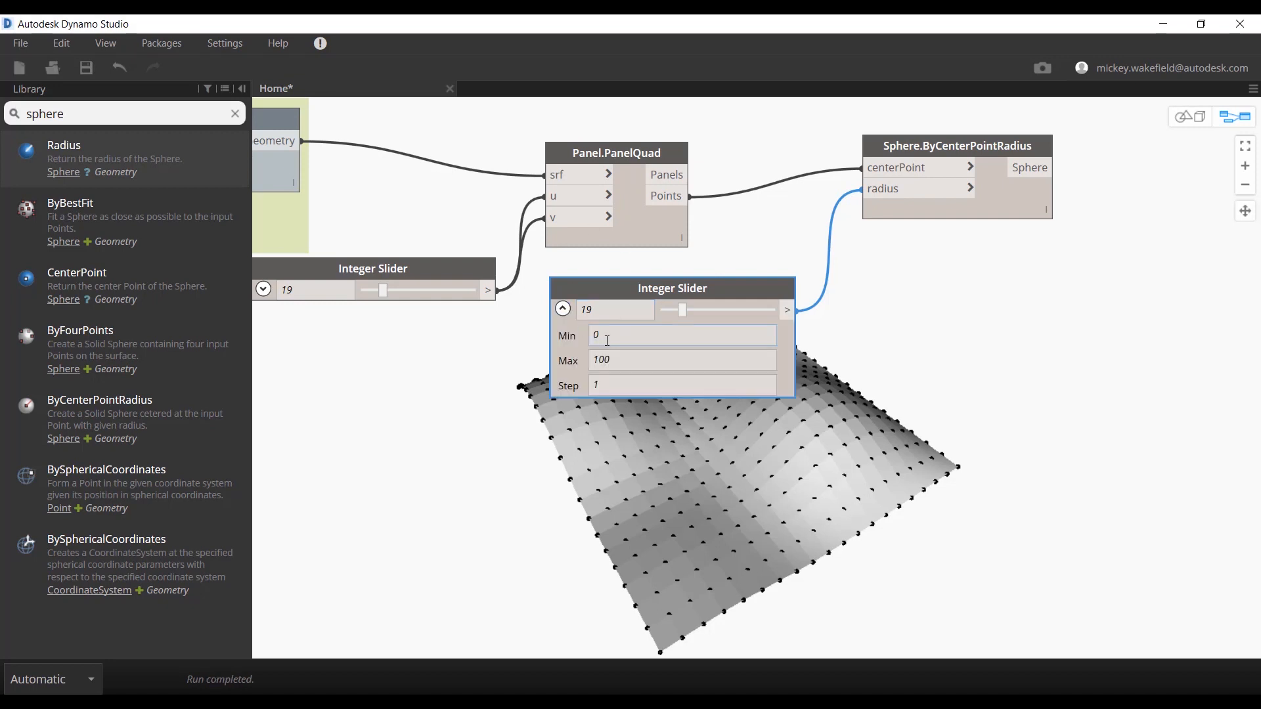
left_click(621, 355)
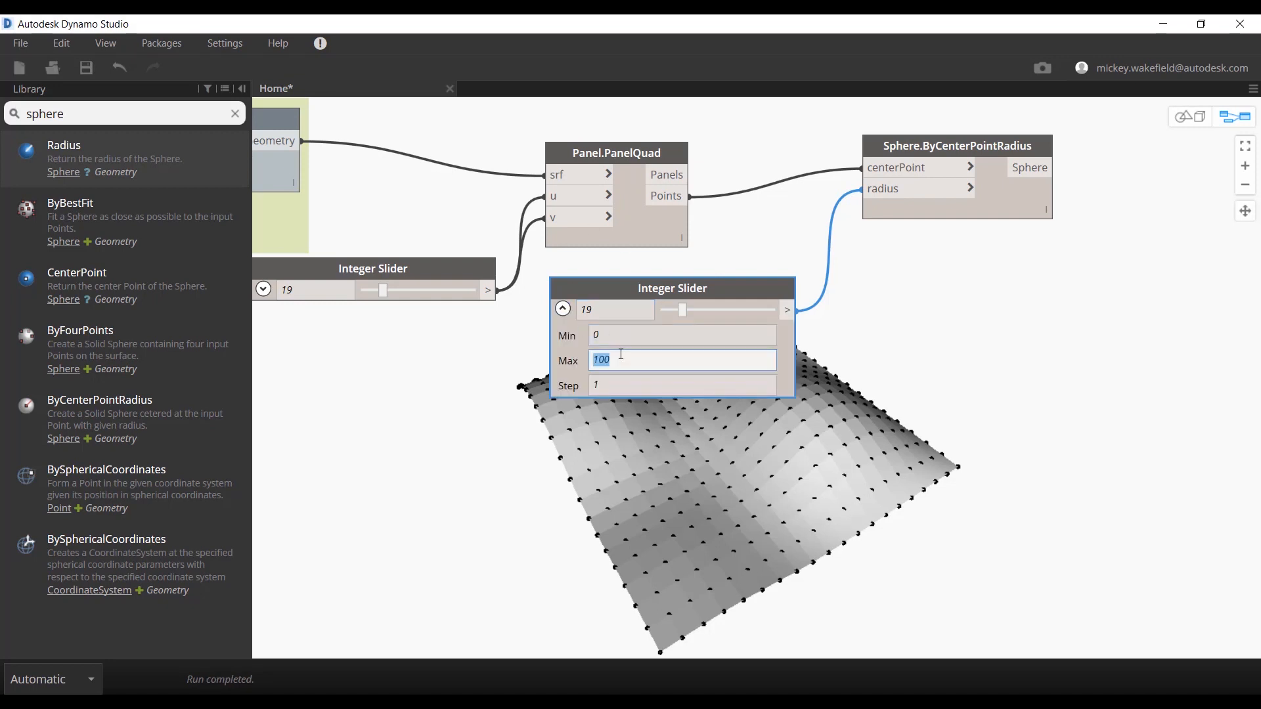
type("15")
key("Return")
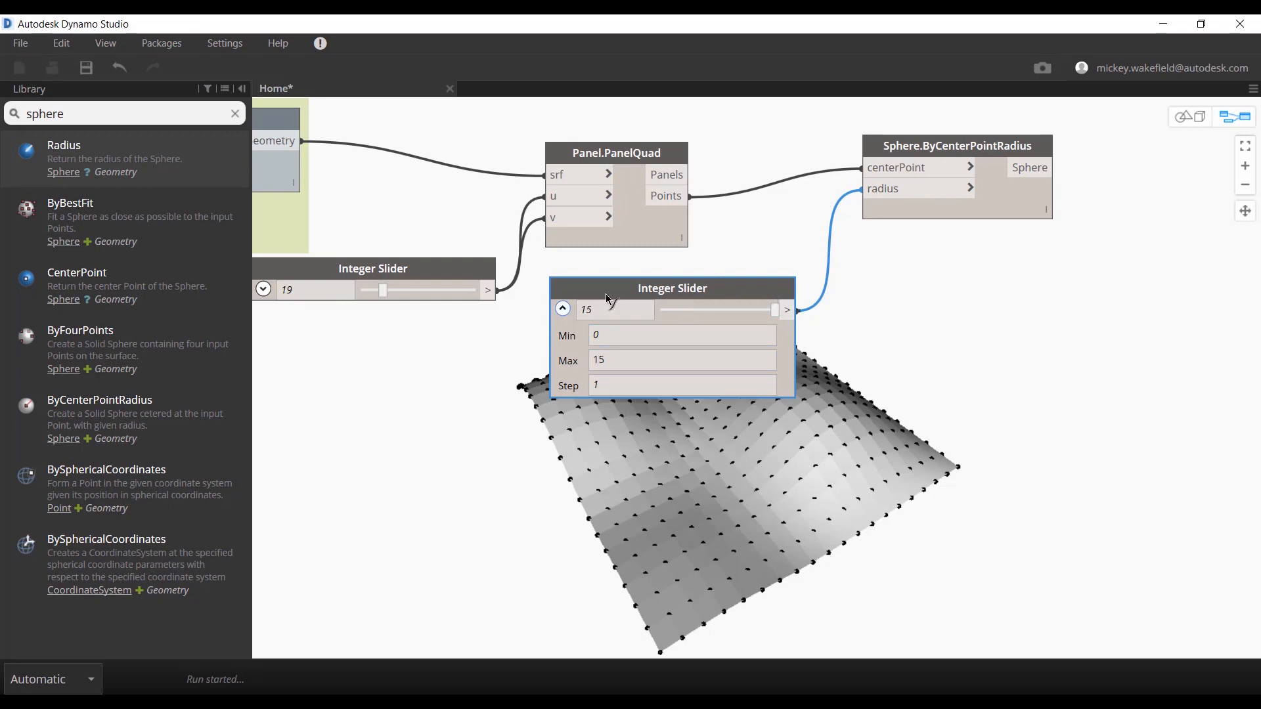
left_click(562, 310)
Try sphere radii of 7 and 11 on the radius slider and settle on 8.
left_click_drag(775, 309, 715, 309)
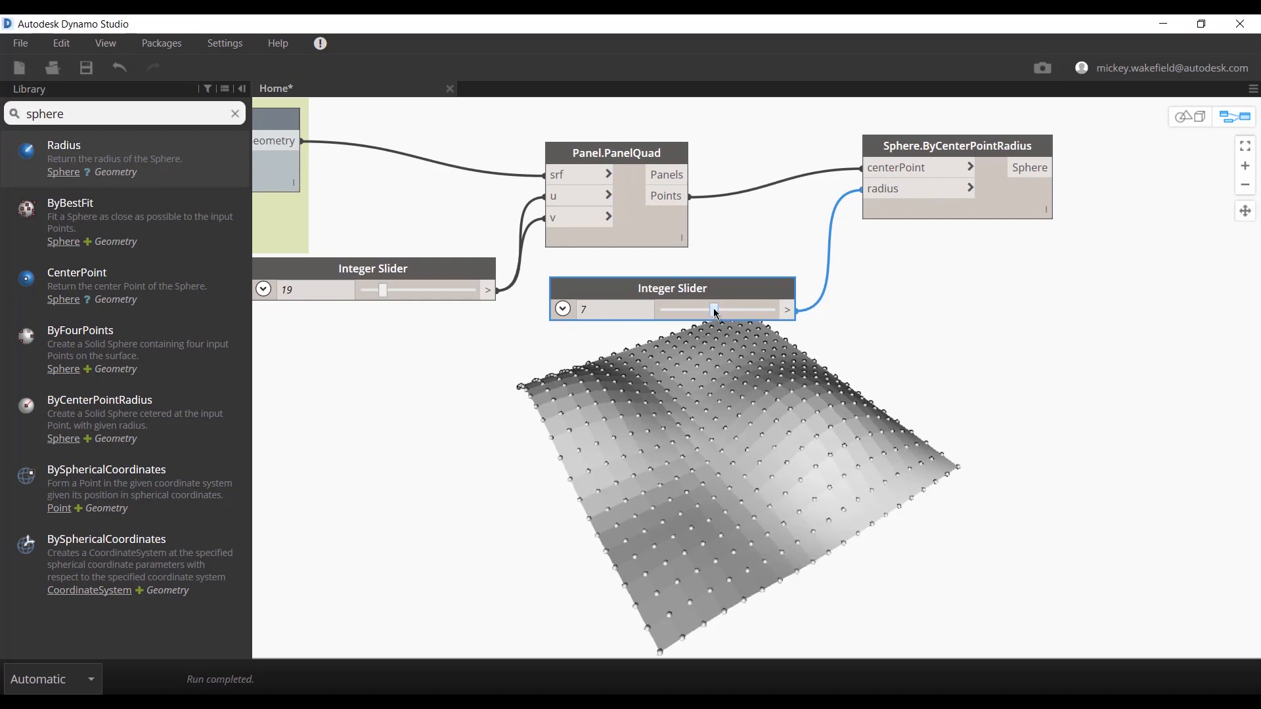
left_click_drag(714, 310, 747, 310)
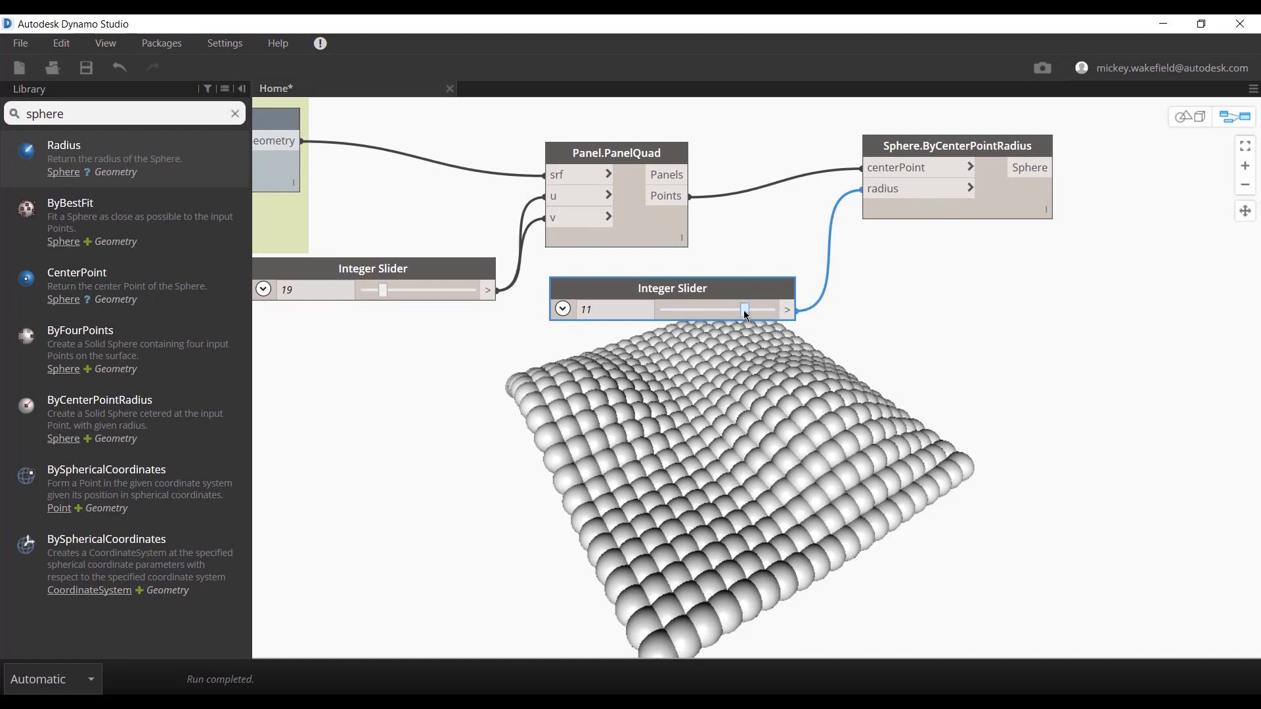
left_click_drag(743, 310, 725, 311)
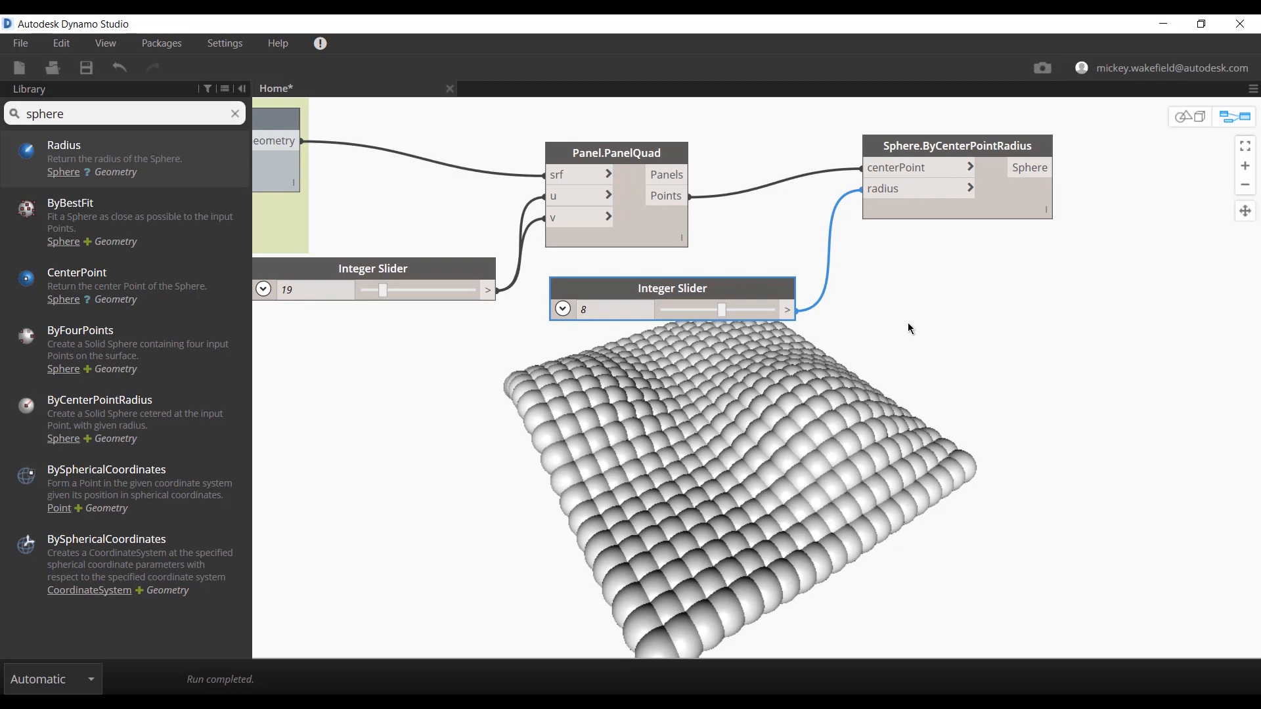
Check the sphere node's nested output list and add a Flatten node to the graph.
mouse_move(1043, 209)
mouse_move(1046, 235)
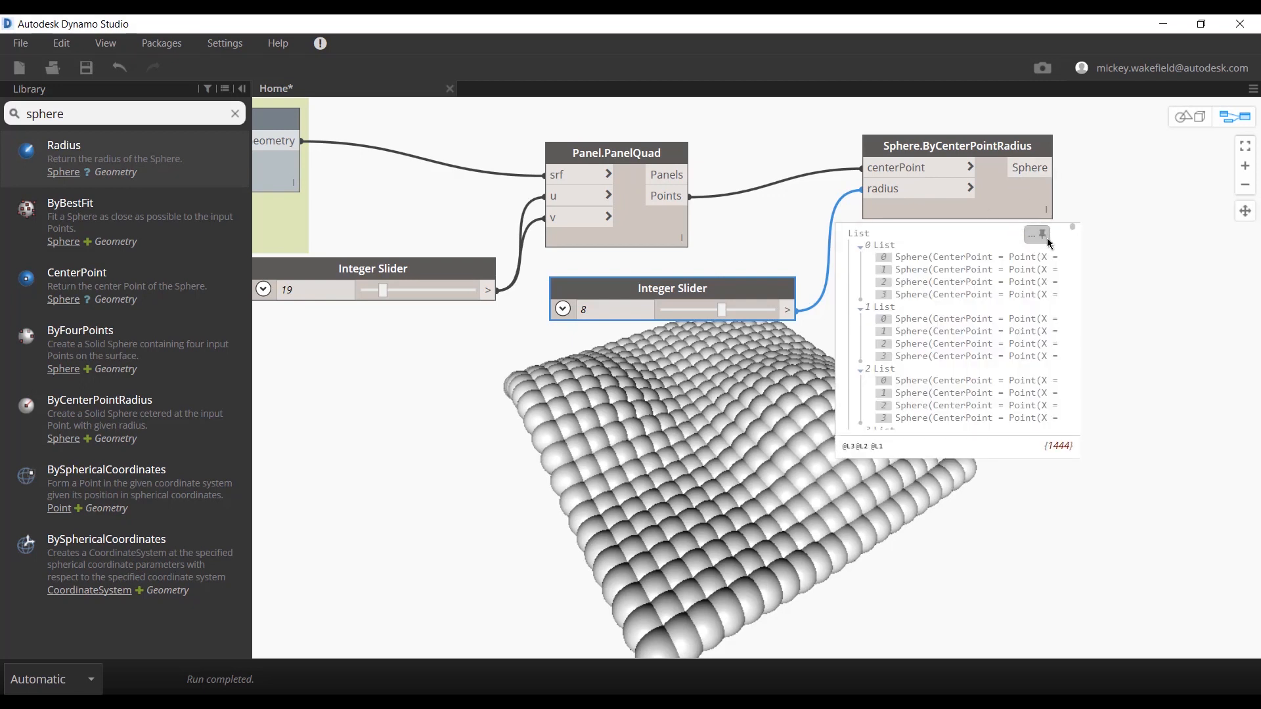
right_click(988, 285)
left_click(918, 296)
right_click(926, 294)
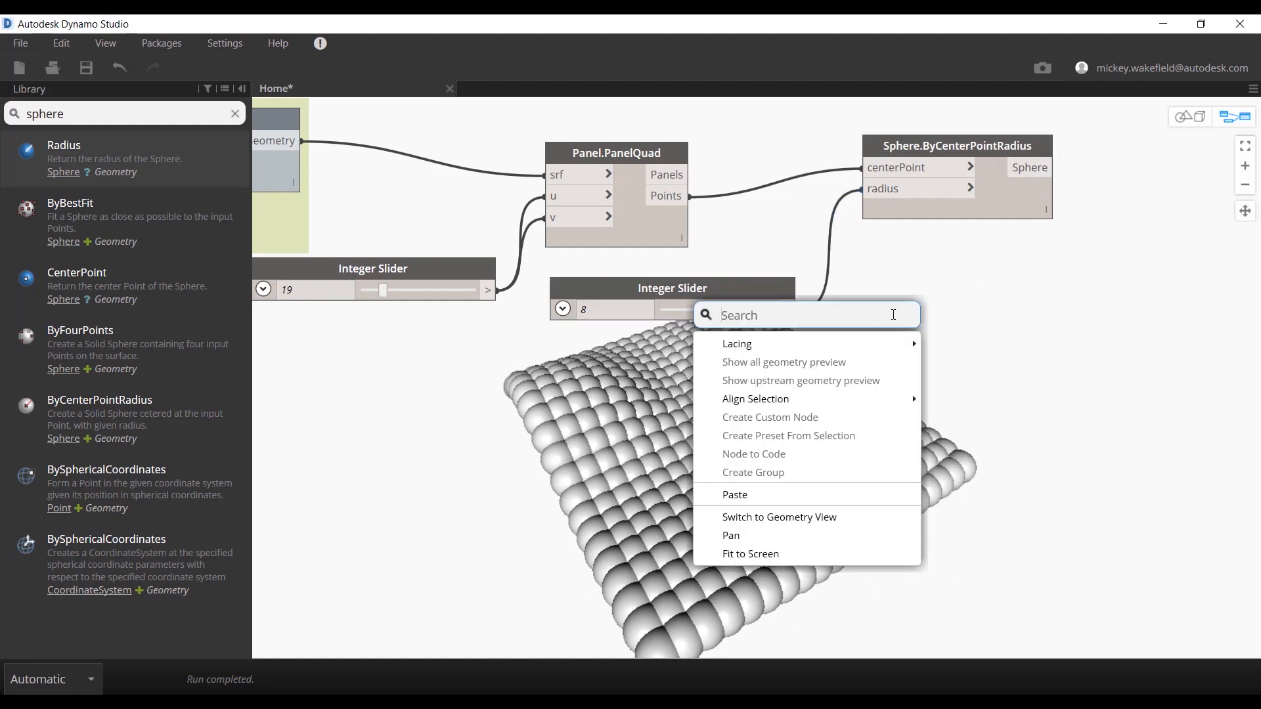
type("fö")
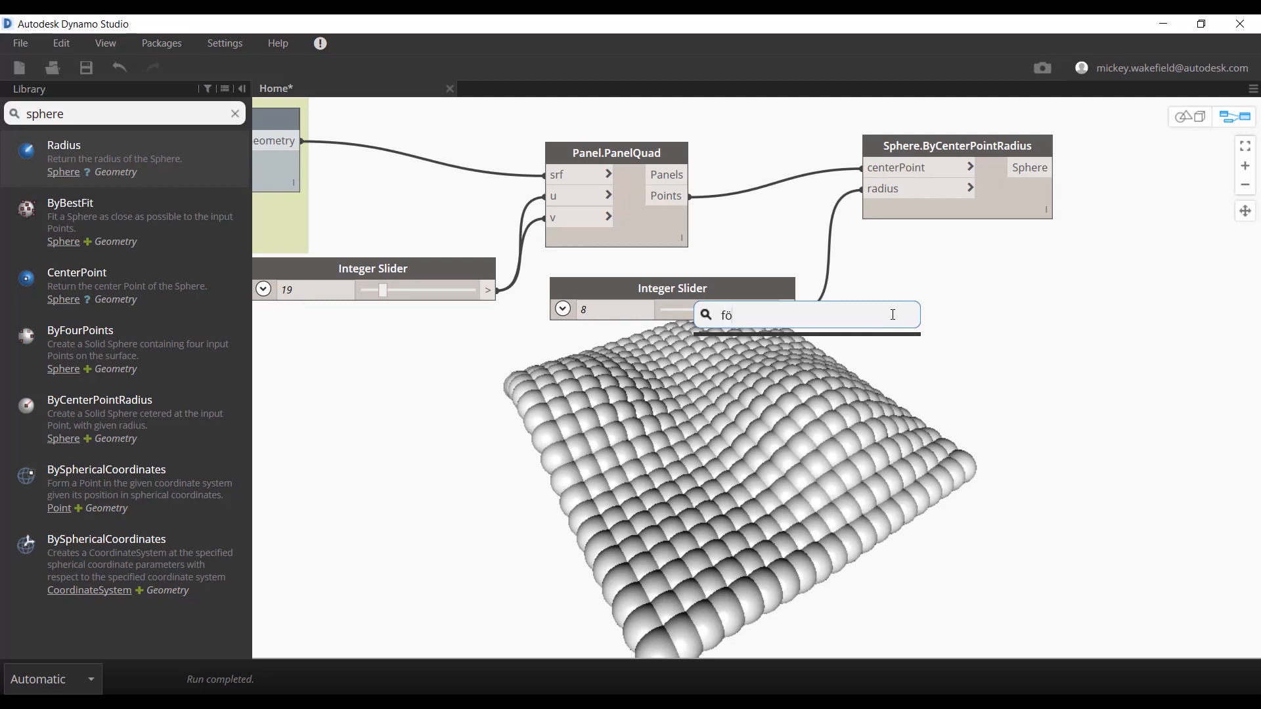
type("latte")
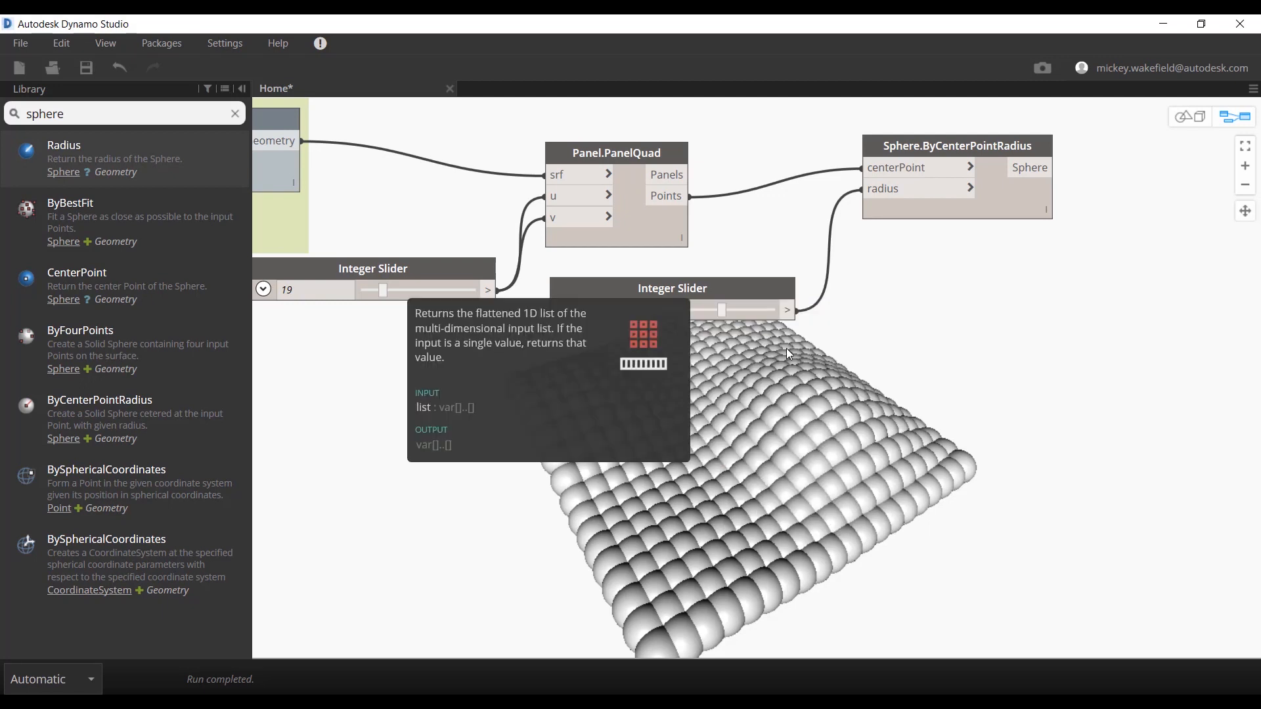
left_click(786, 349)
Connect the Sphere output to the Flatten node's list input and position Flatten right beside the sphere node.
left_click_drag(913, 362, 1182, 283)
left_click(1055, 169)
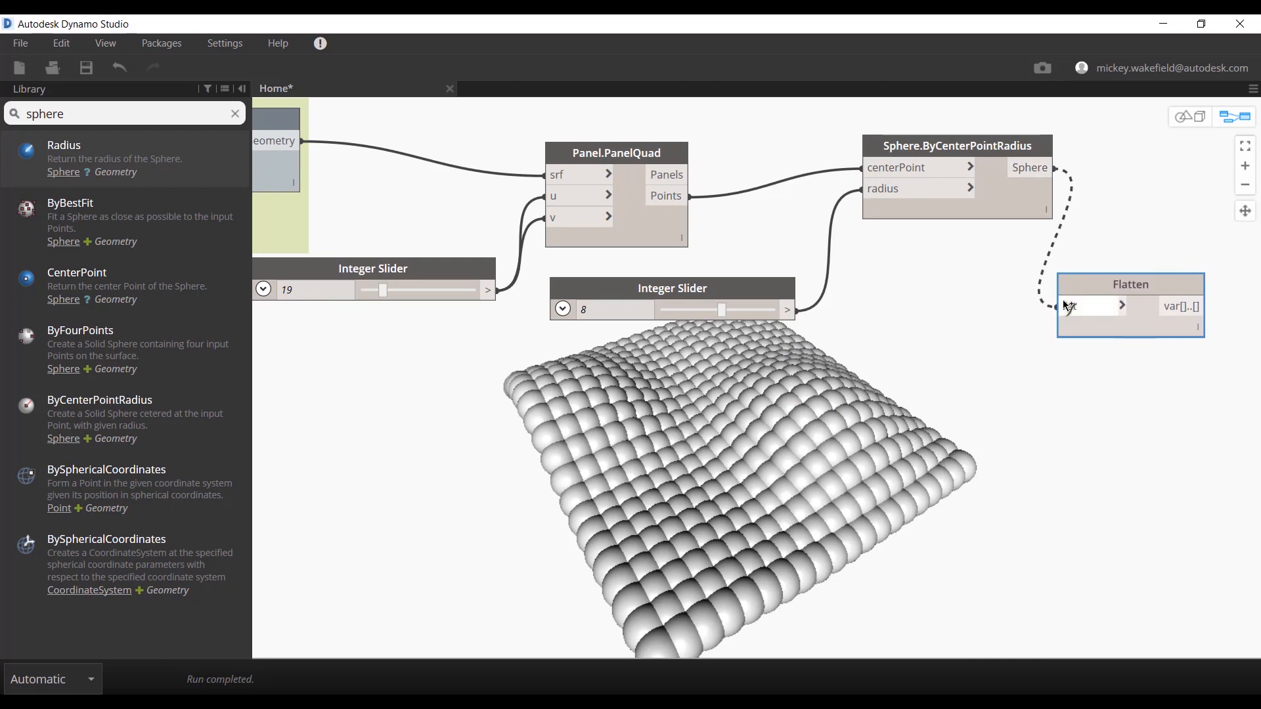
left_click(1061, 306)
left_click_drag(1148, 286, 1164, 171)
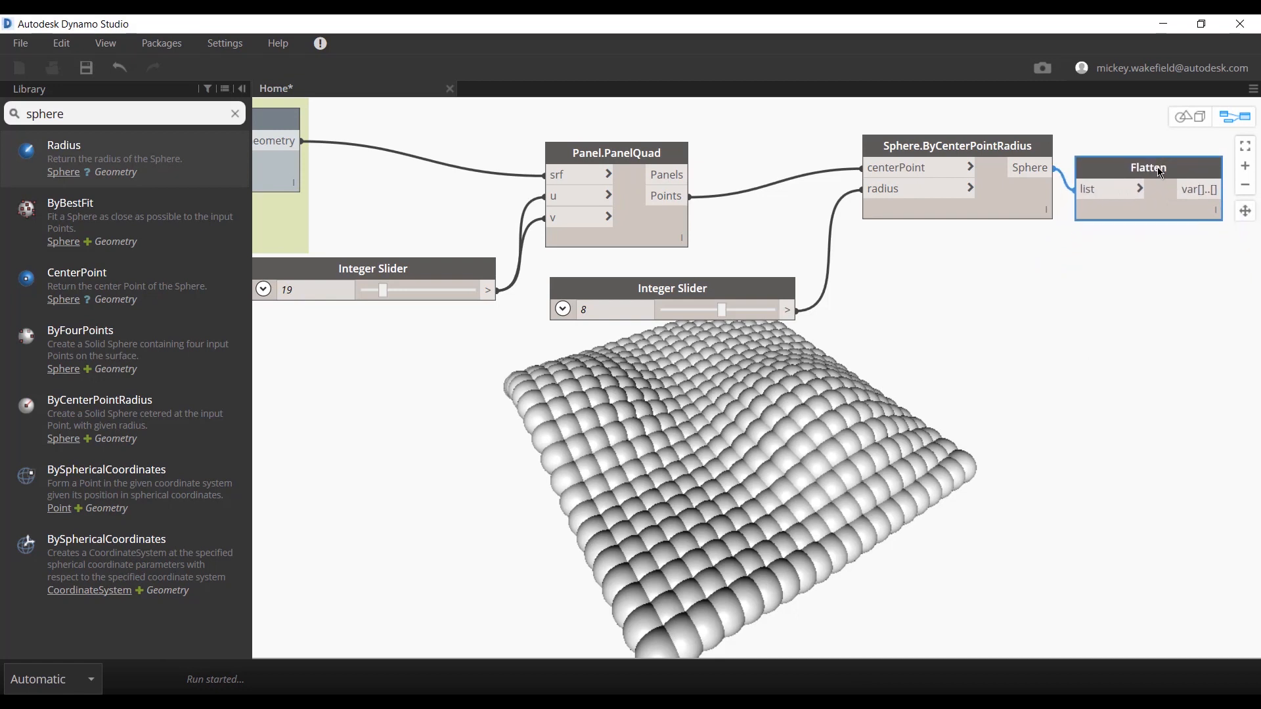
Add a File Path node to the right of Flatten and set its file to output in the panelling folder.
left_click(1246, 211)
left_click_drag(1225, 289, 701, 280)
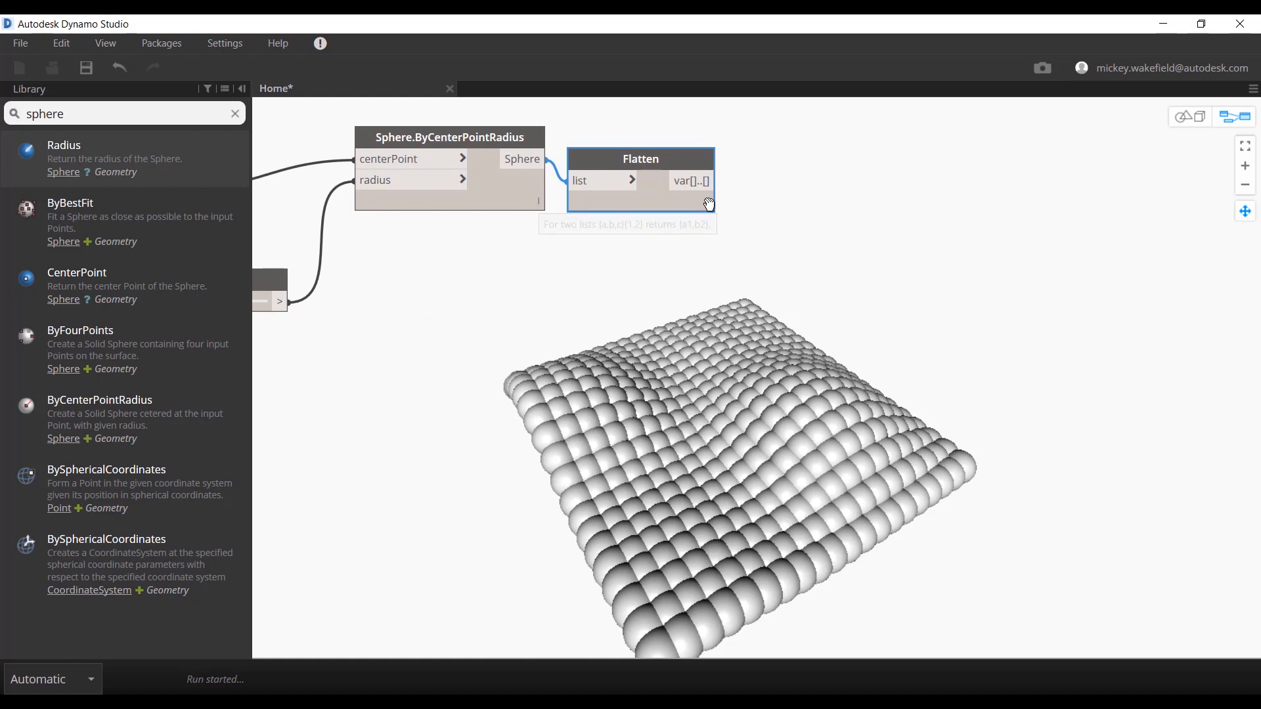
left_click(1245, 211)
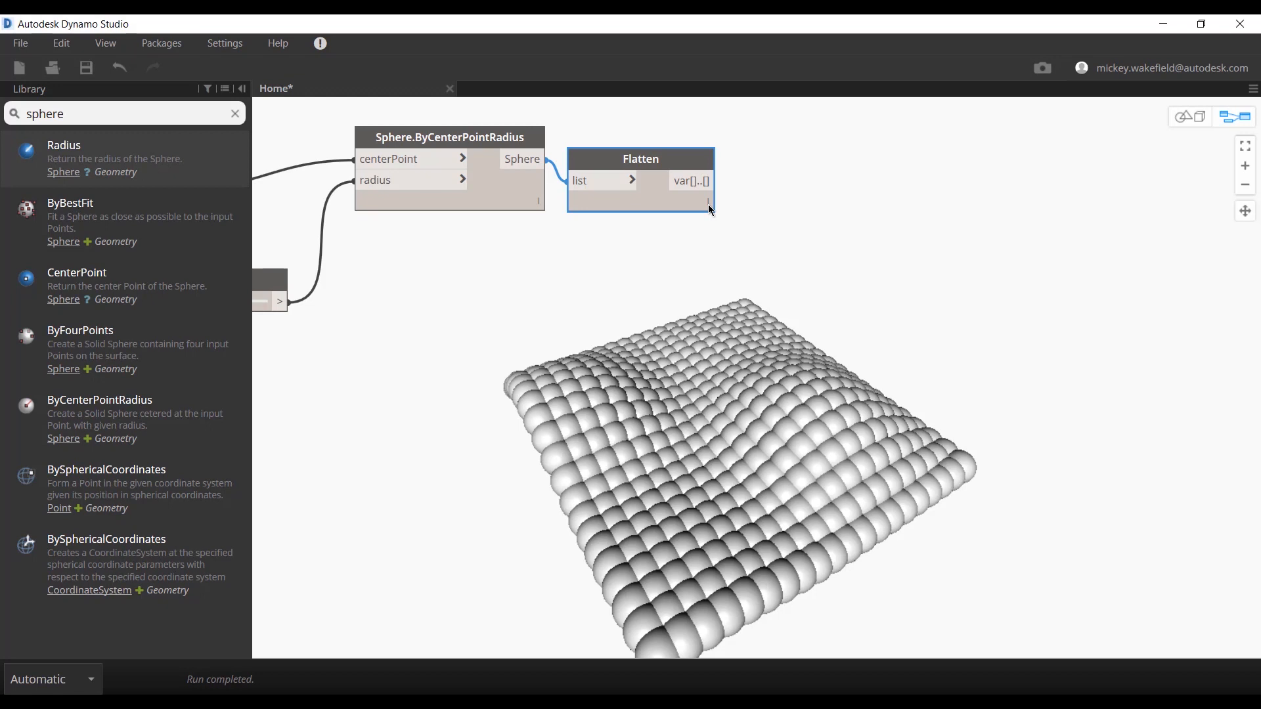
right_click(819, 229)
left_click(678, 237)
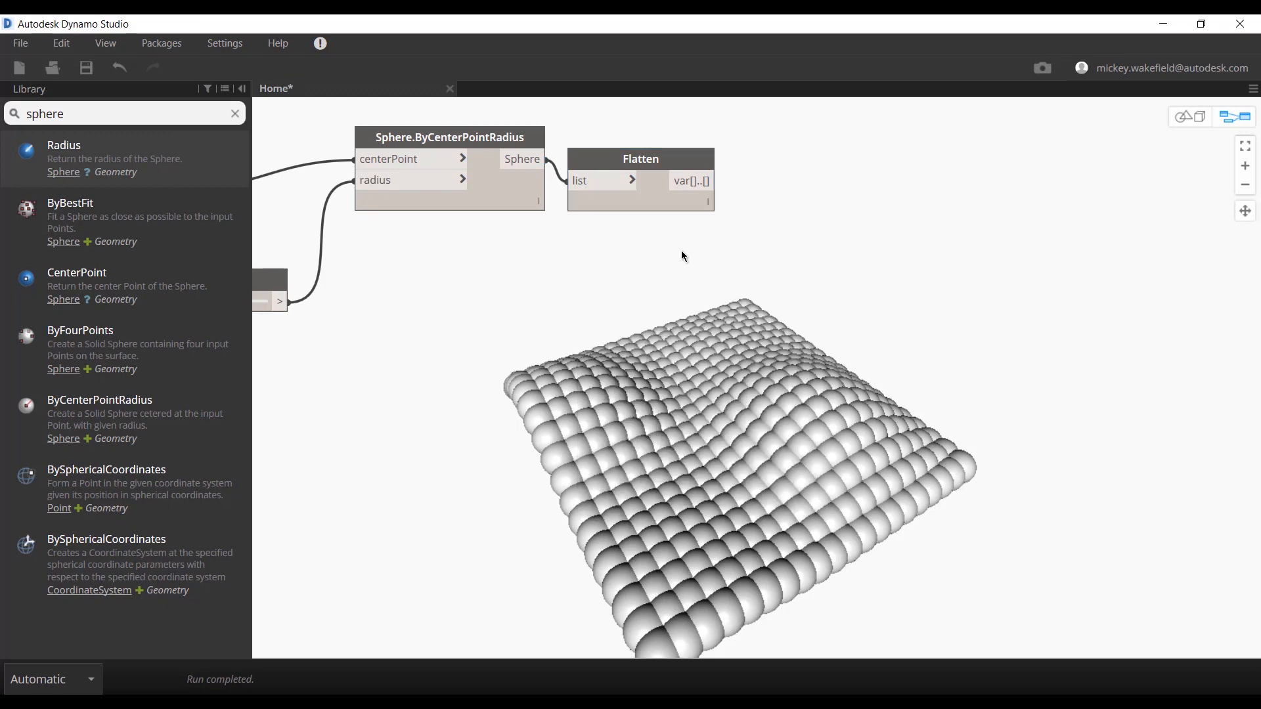
right_click(682, 251)
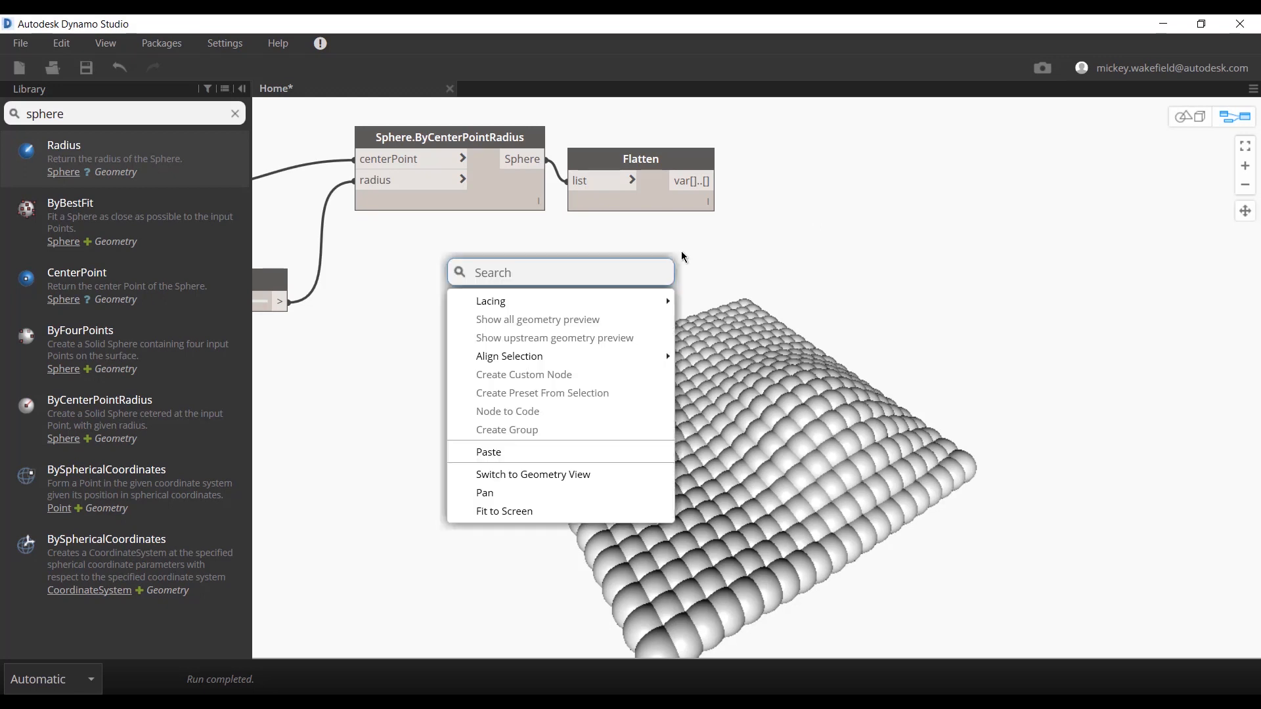
type("file")
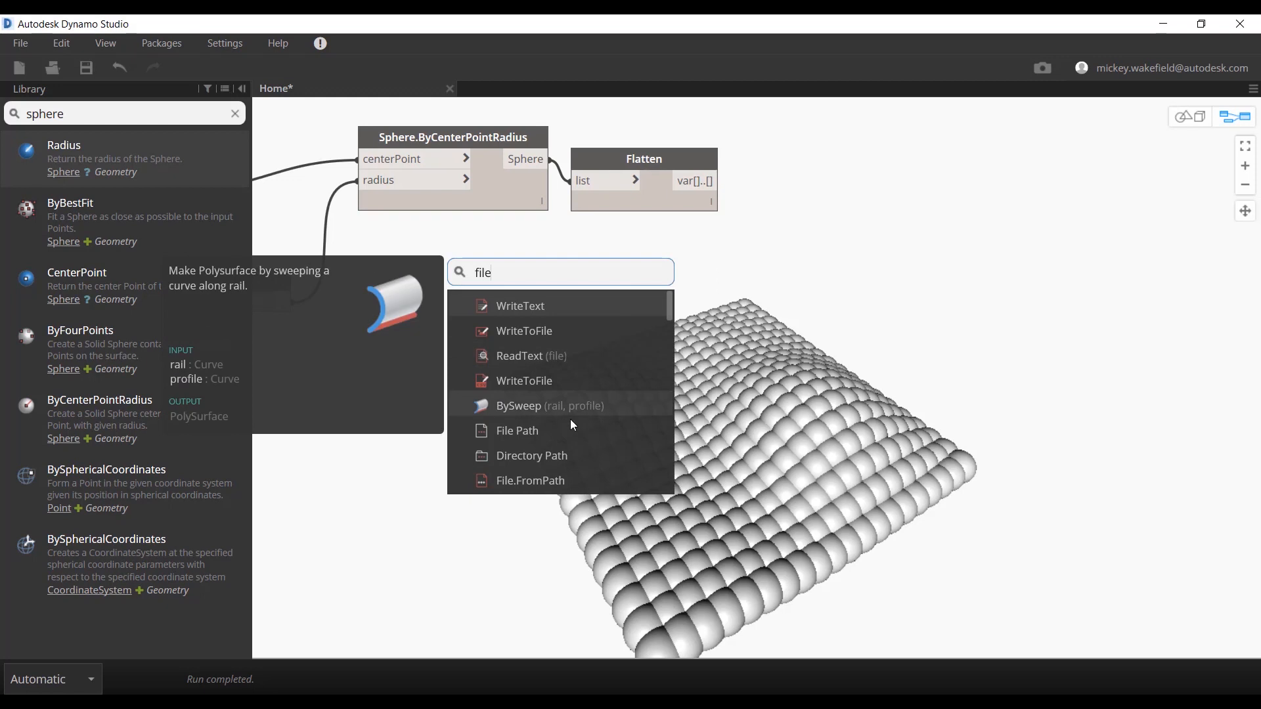
left_click(555, 428)
left_click_drag(628, 439, 911, 164)
left_click(912, 183)
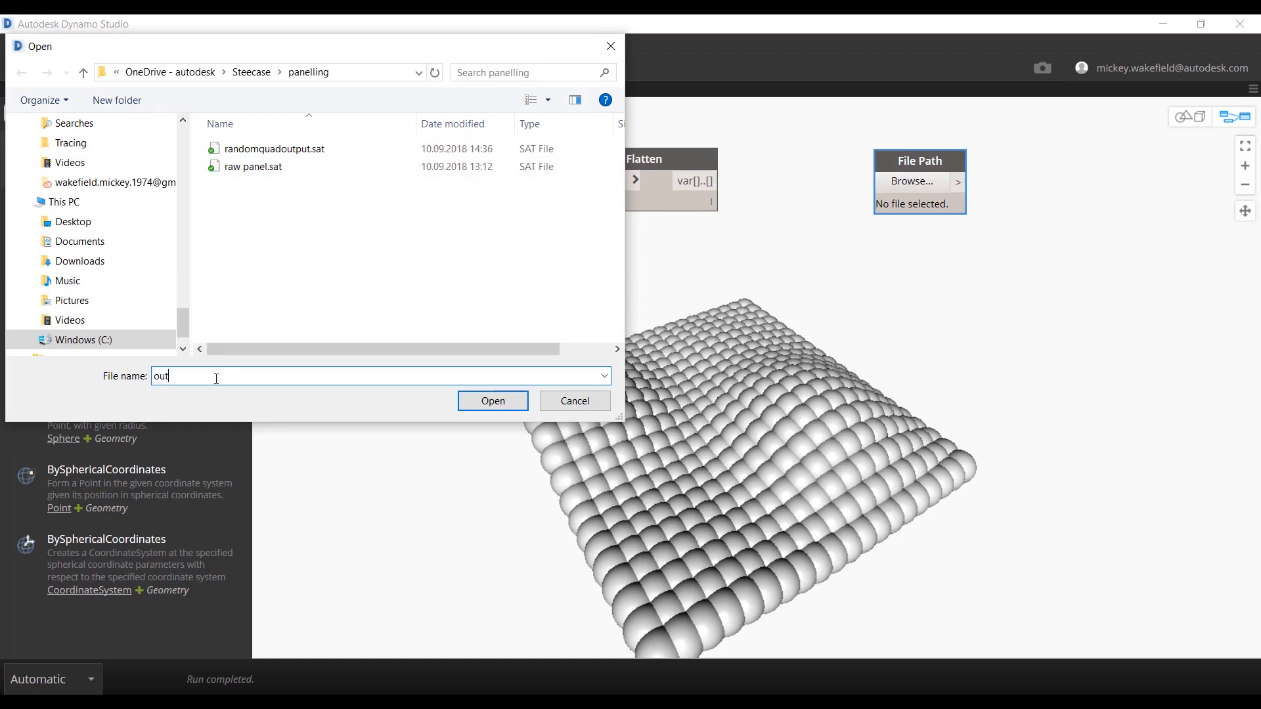
left_click(468, 401)
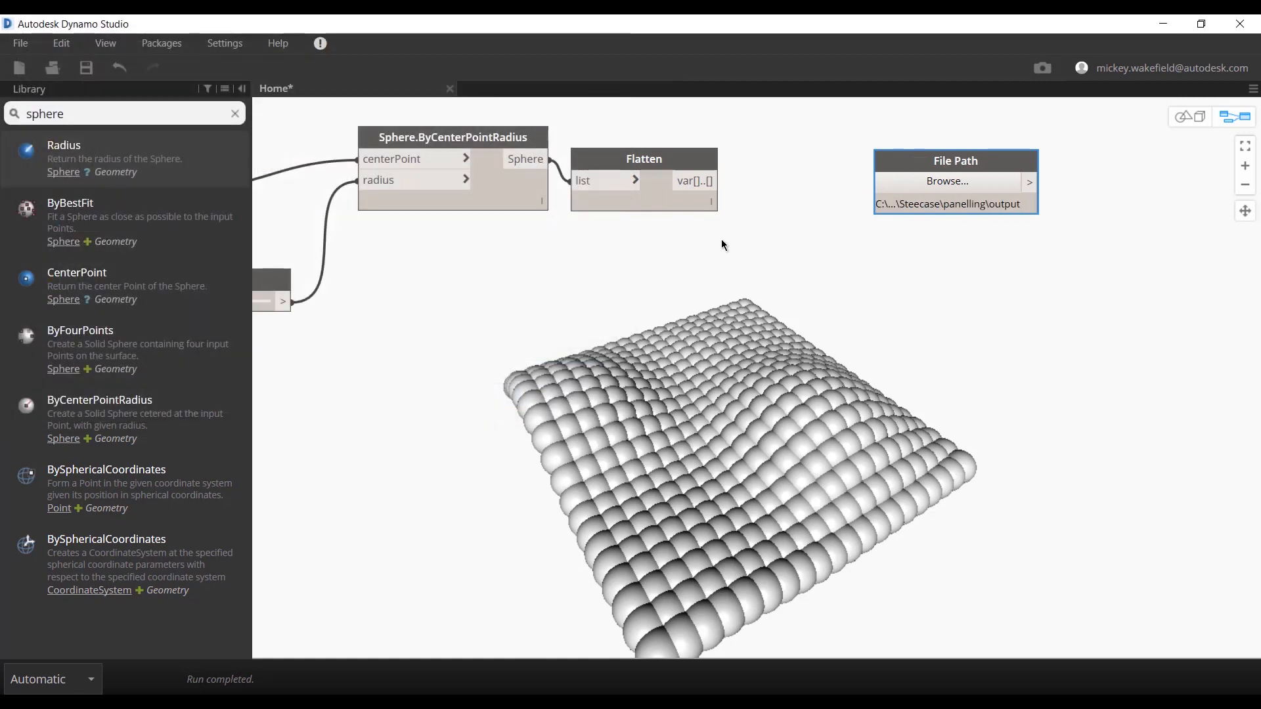
Add an ExportToSAT node and wire File Path into its filePath input and Flatten's output into its geometry input.
right_click(990, 290)
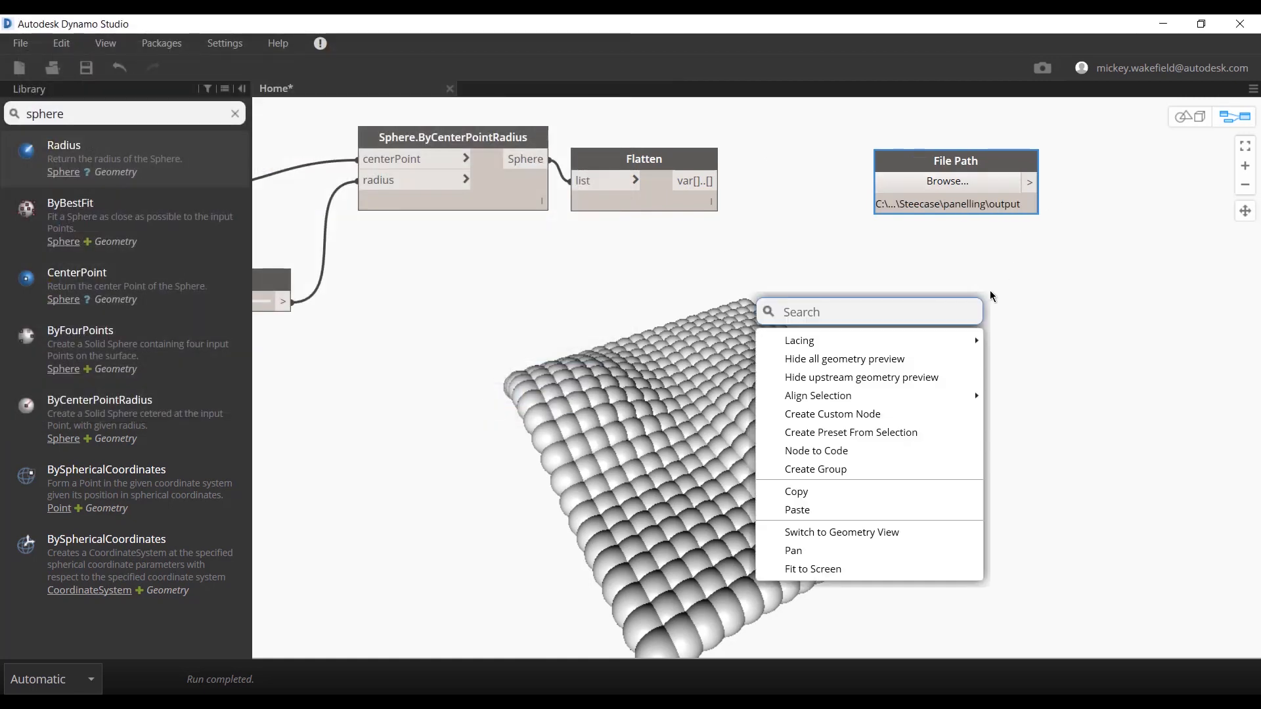
type("expo")
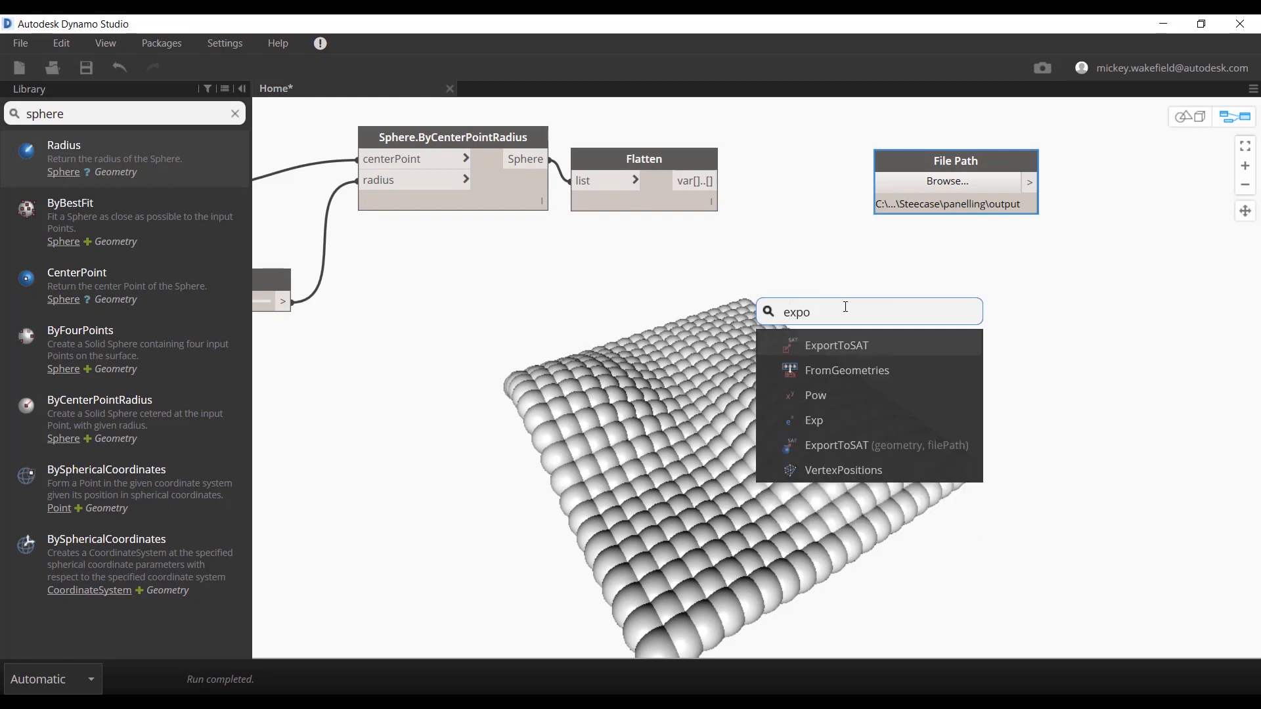
left_click(860, 348)
left_click_drag(995, 377, 1157, 265)
left_click_drag(1040, 184, 1023, 302)
left_click_drag(685, 179, 1043, 286)
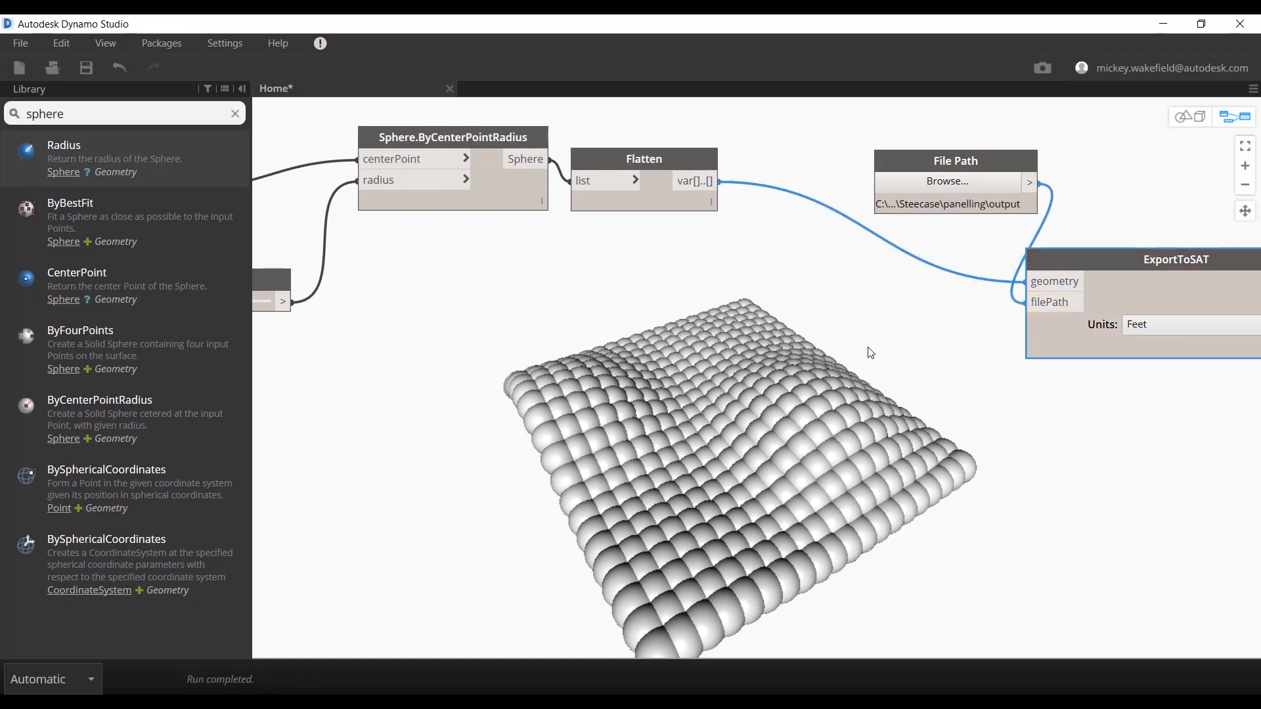
left_click_drag(1113, 262, 1214, 255)
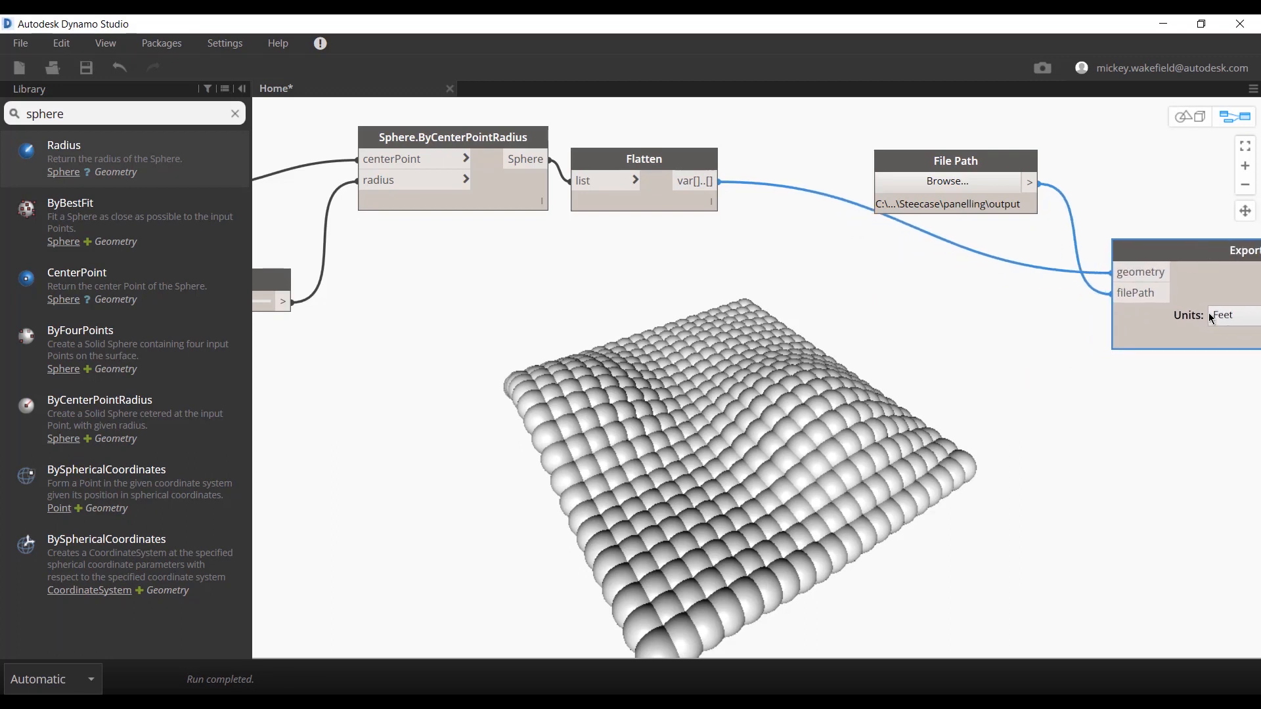
Set the units of the ExportToSAT node to Millimeters.
left_click(1225, 318)
left_click(1138, 370)
left_click(1245, 211)
left_click_drag(1170, 211, 862, 197)
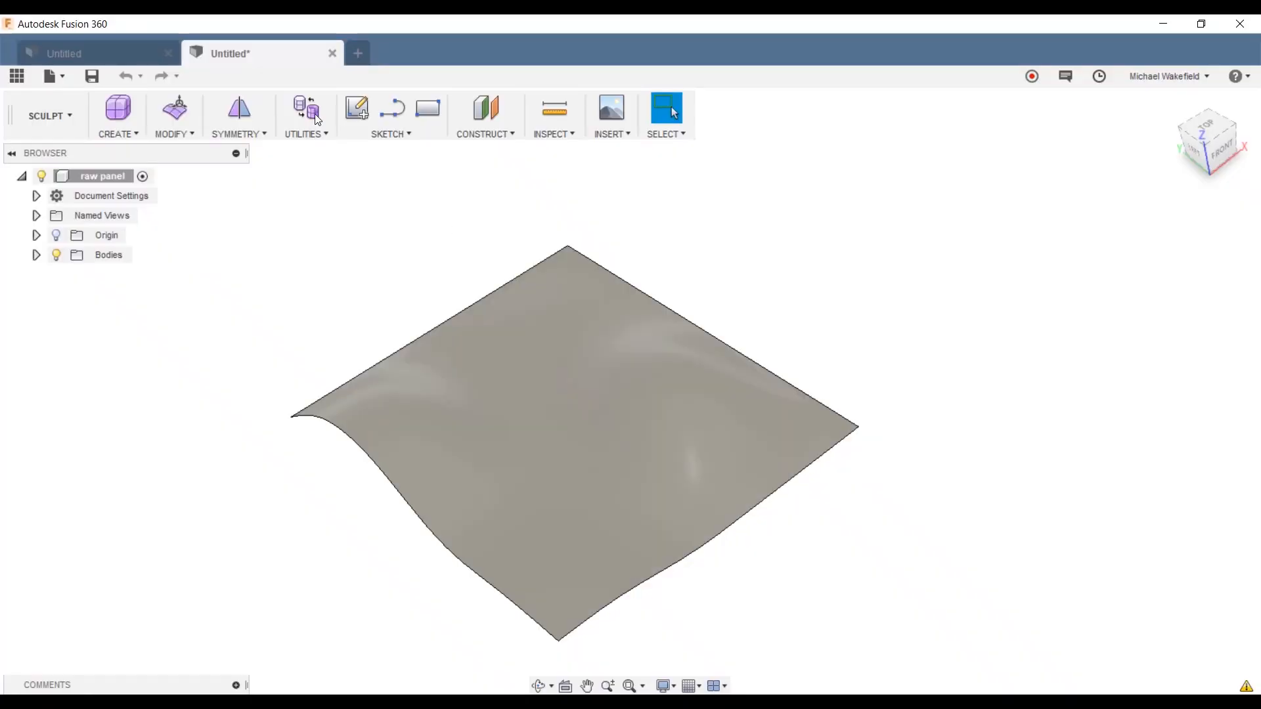
Switch to Fusion 360 and open output.sat from the panelling folder as a new design from file.
left_click(356, 54)
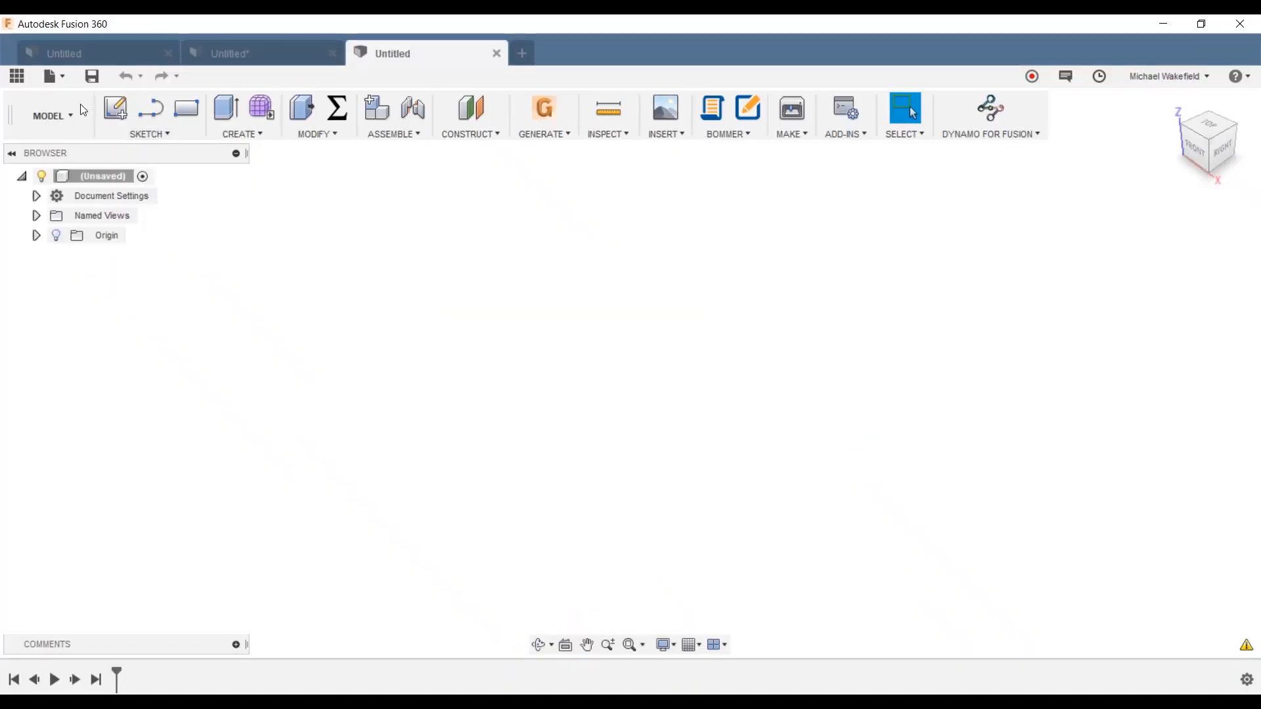
left_click(66, 77)
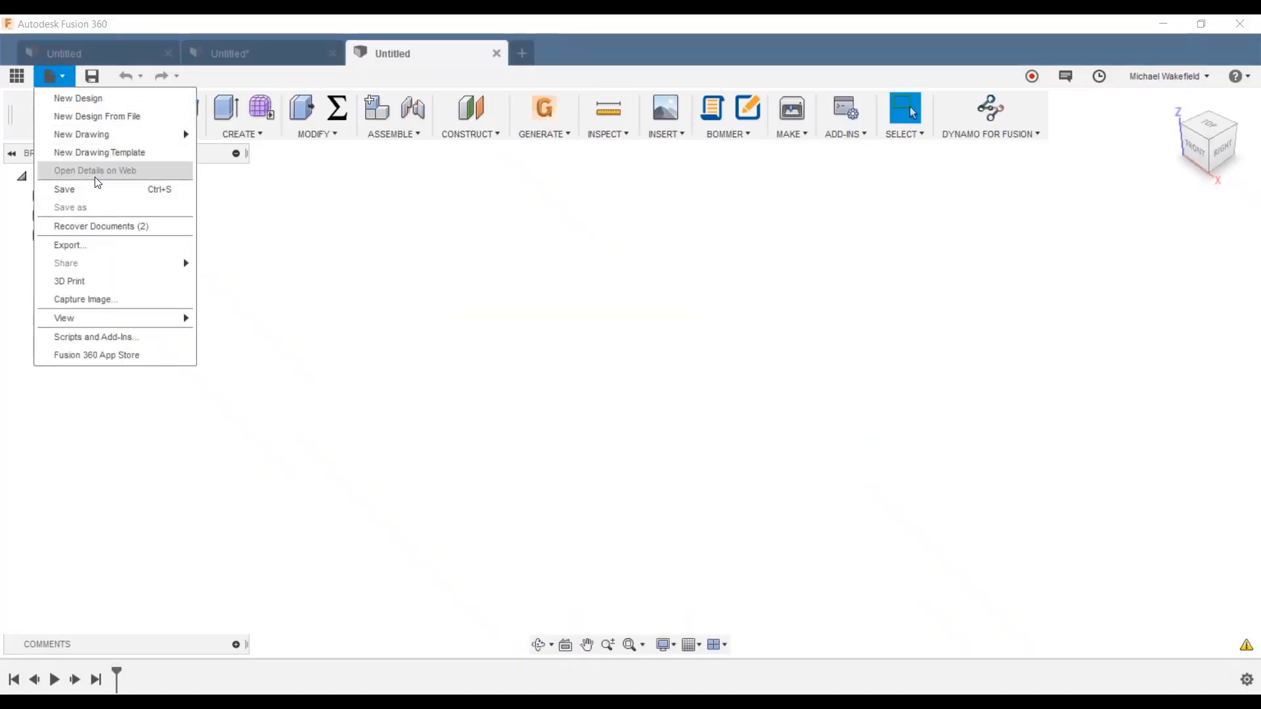
left_click(86, 115)
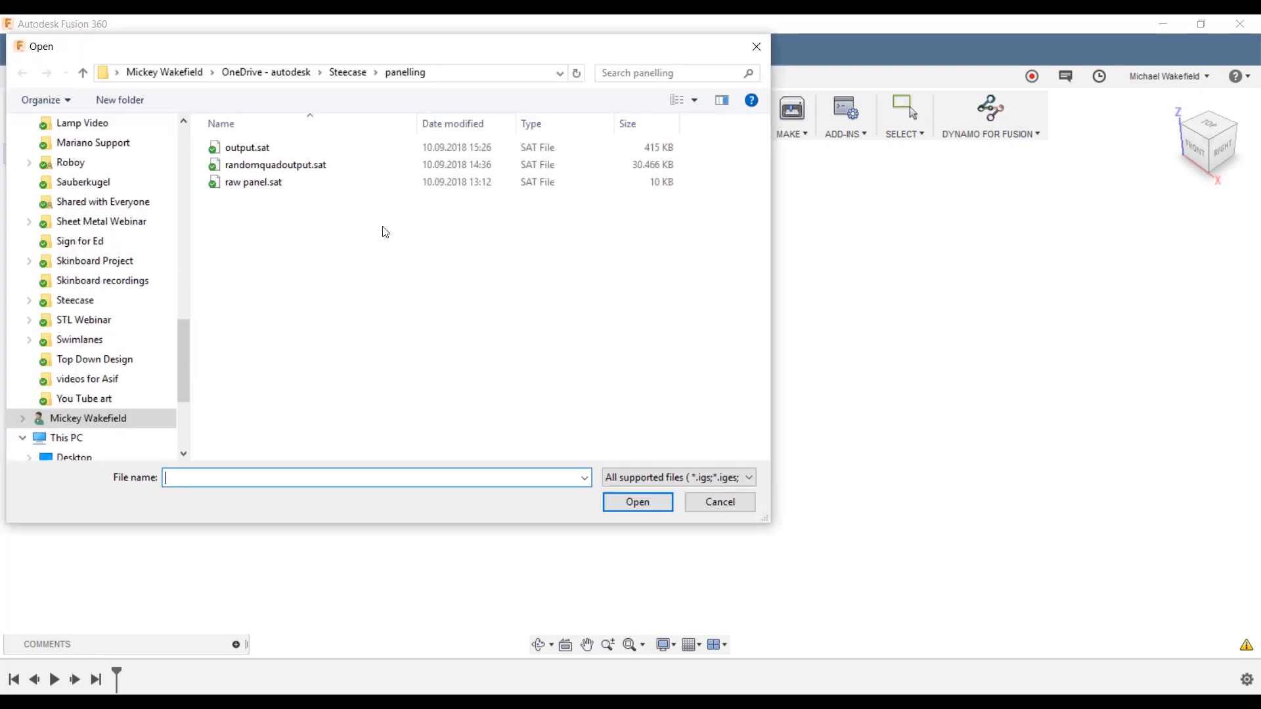
double_click(247, 147)
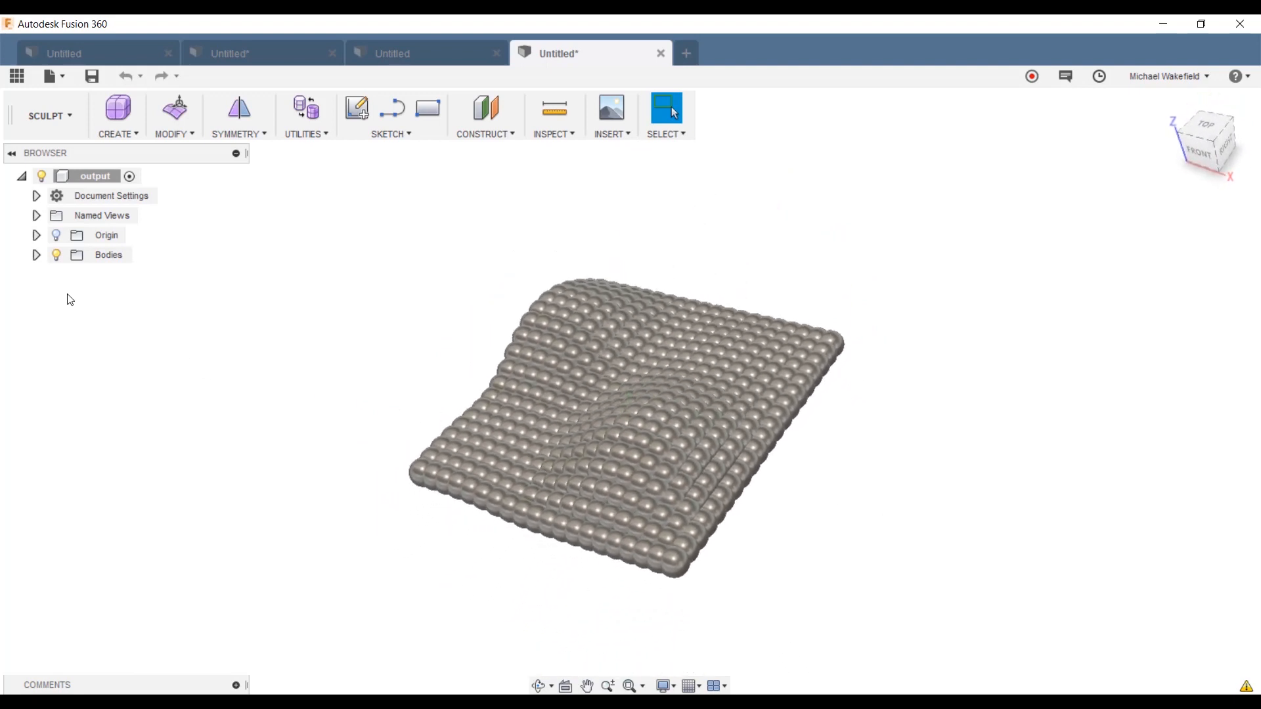
Review the imported design's bodies list and examine the sphere bodies up close.
left_click(36, 255)
scroll(77, 307, "down", 5)
scroll(73, 301, "up", 4)
left_click(36, 174)
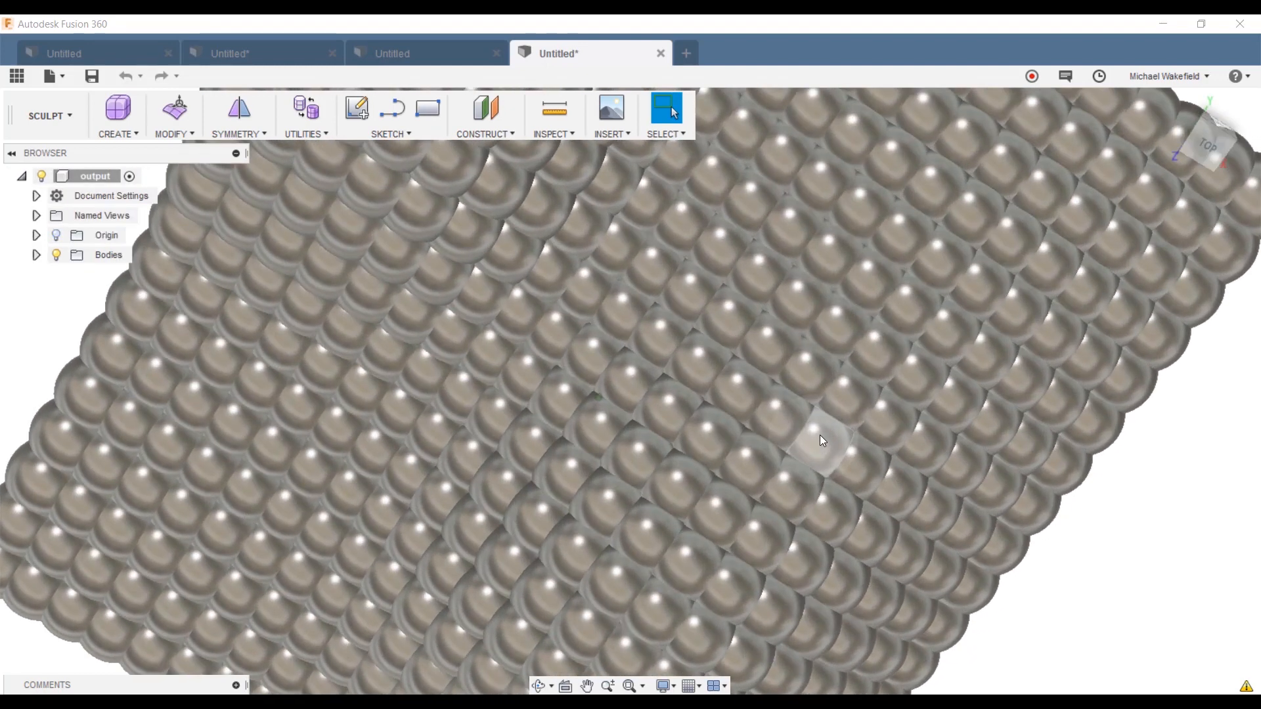
scroll(817, 435, "up", 5)
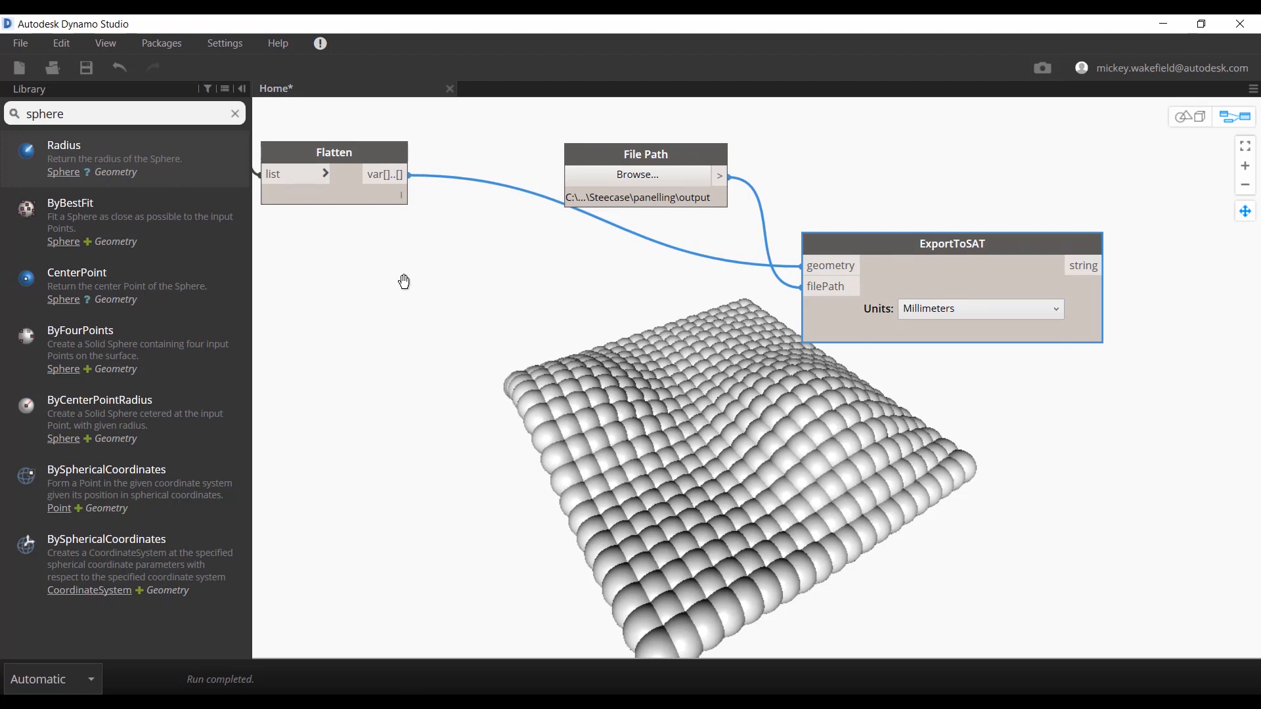
Return to Dynamo Studio and search the node library for random.
scroll(383, 285, "down", 5)
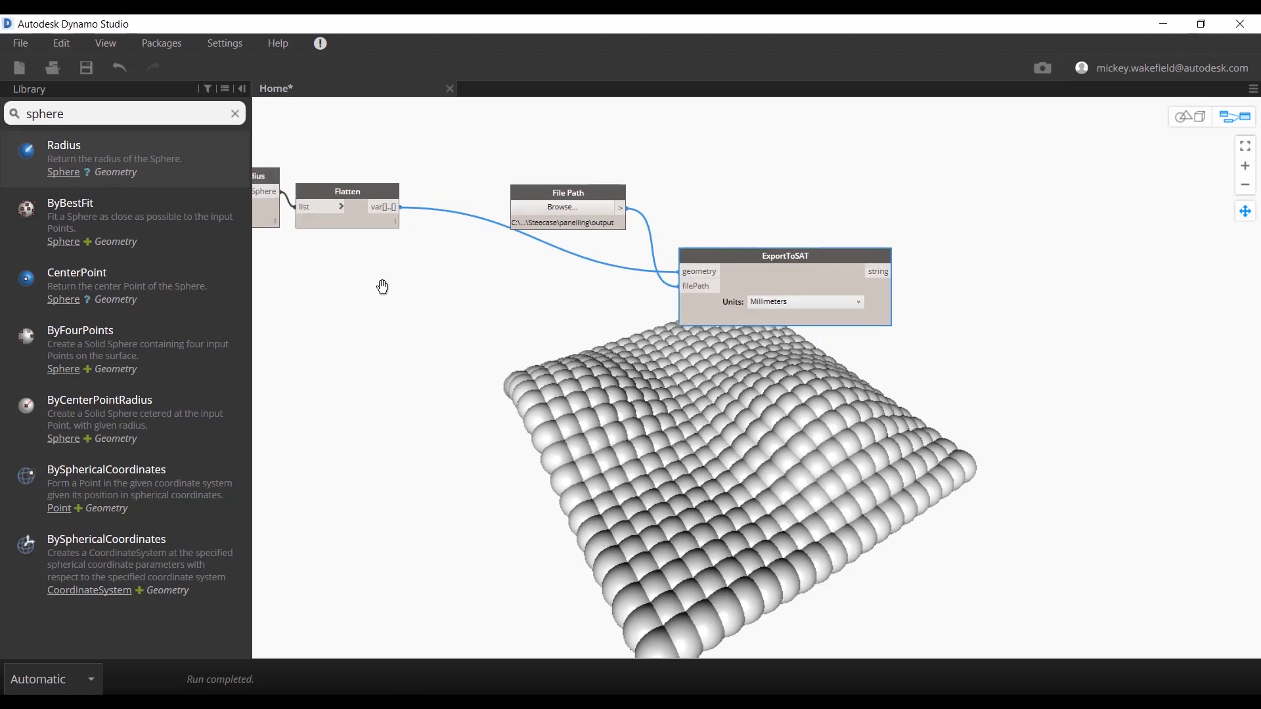
left_click_drag(486, 287, 591, 267)
scroll(571, 267, "up", 3)
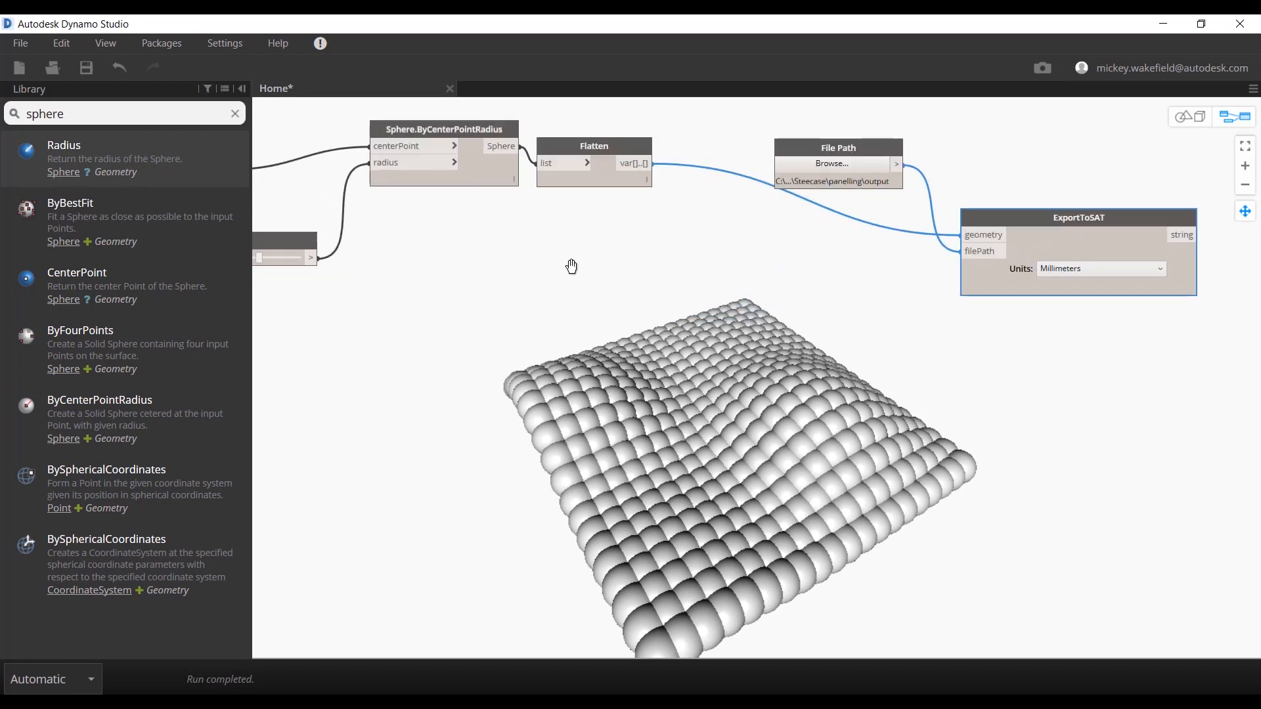
left_click_drag(490, 267, 678, 279)
left_click(496, 251)
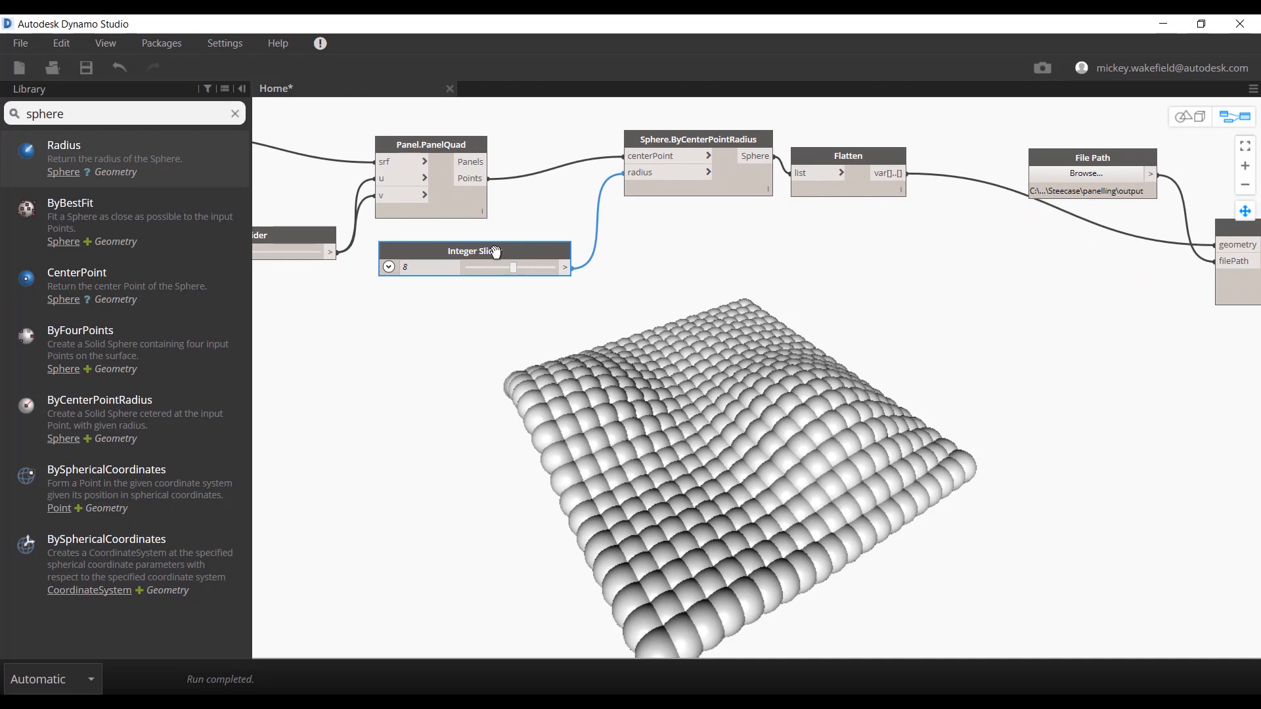
right_click(375, 408)
double_click(170, 120)
left_click(171, 119)
double_click(164, 117)
type("rando")
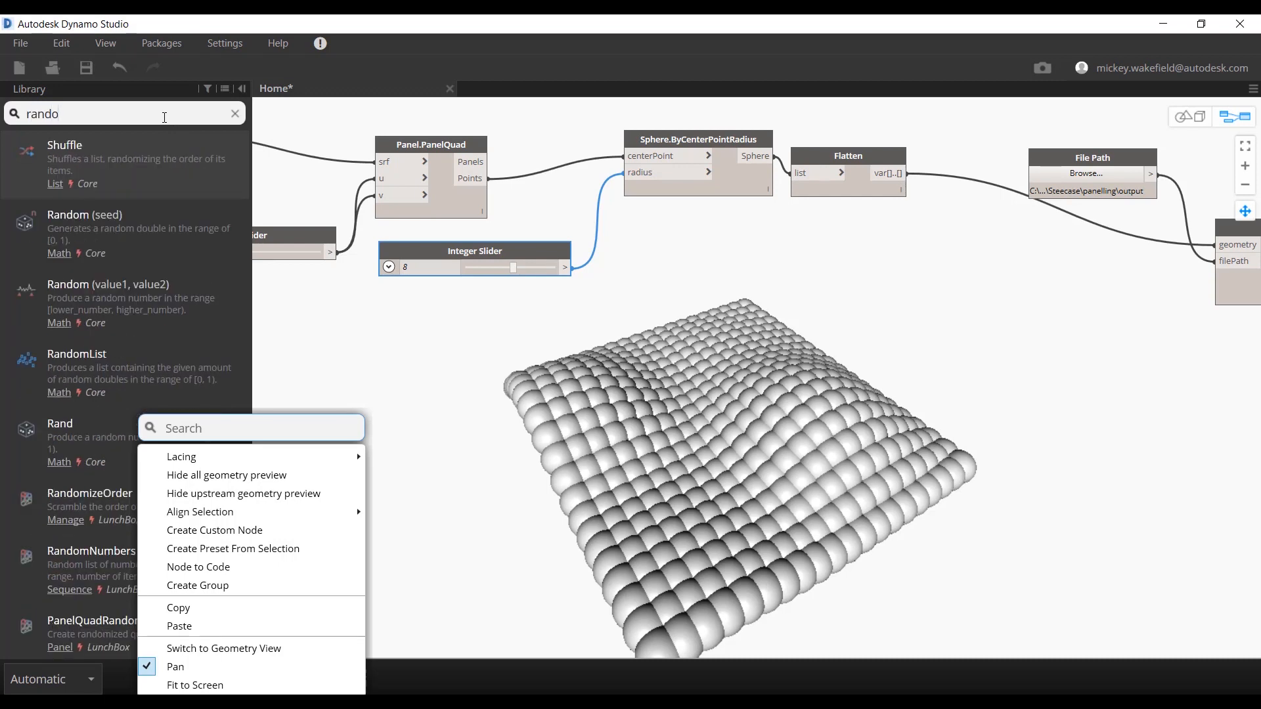
type("m")
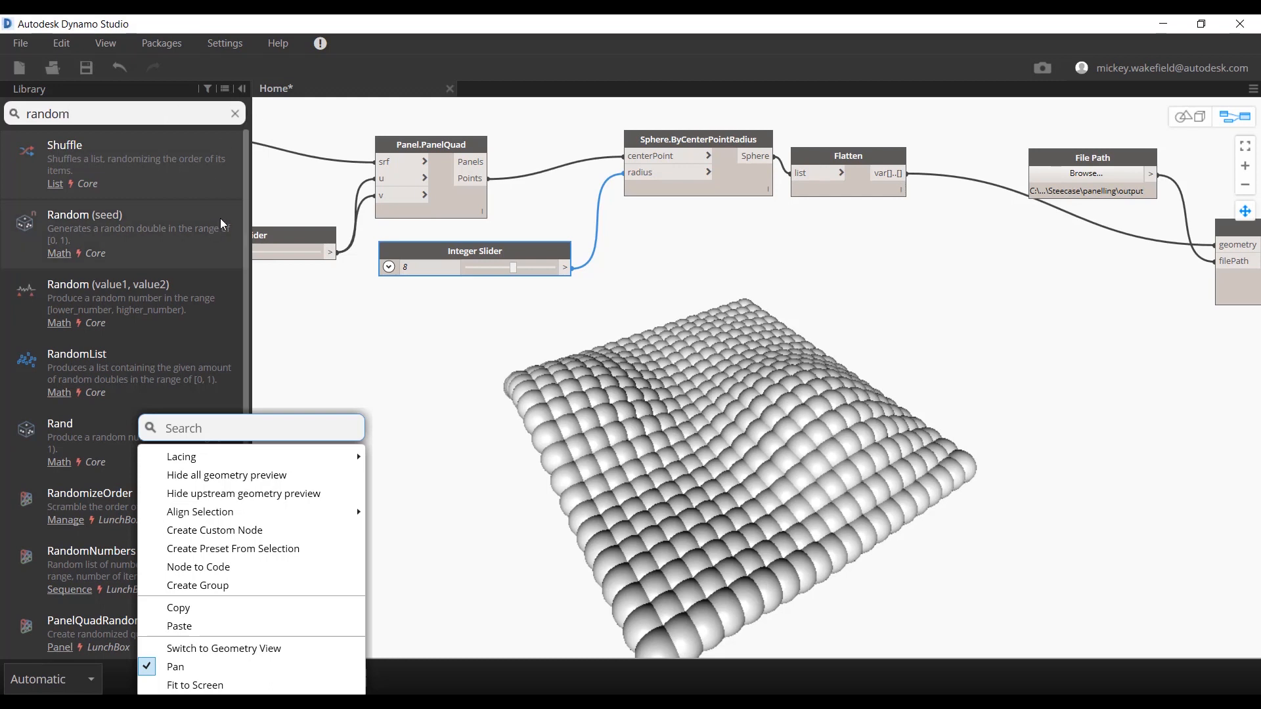
left_click(270, 410)
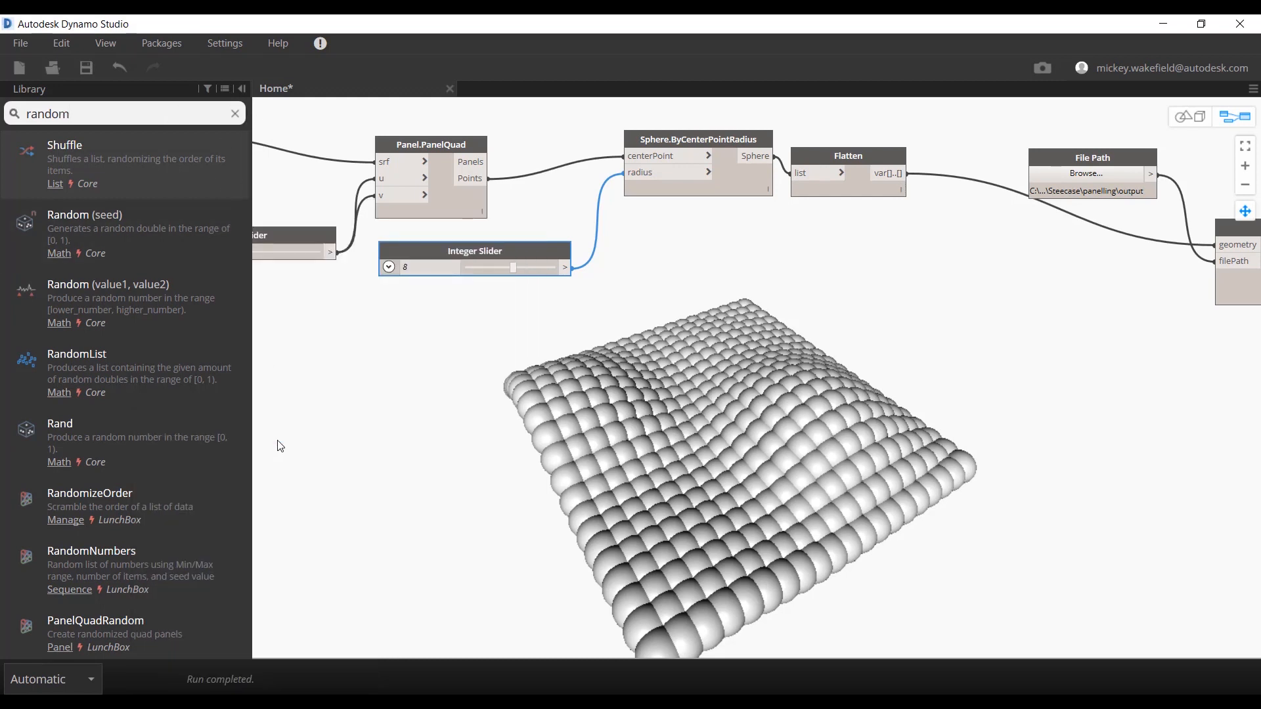
Add the LunchBox Sequence.RandomNumbers node and place it just below the radius slider.
left_click(69, 553)
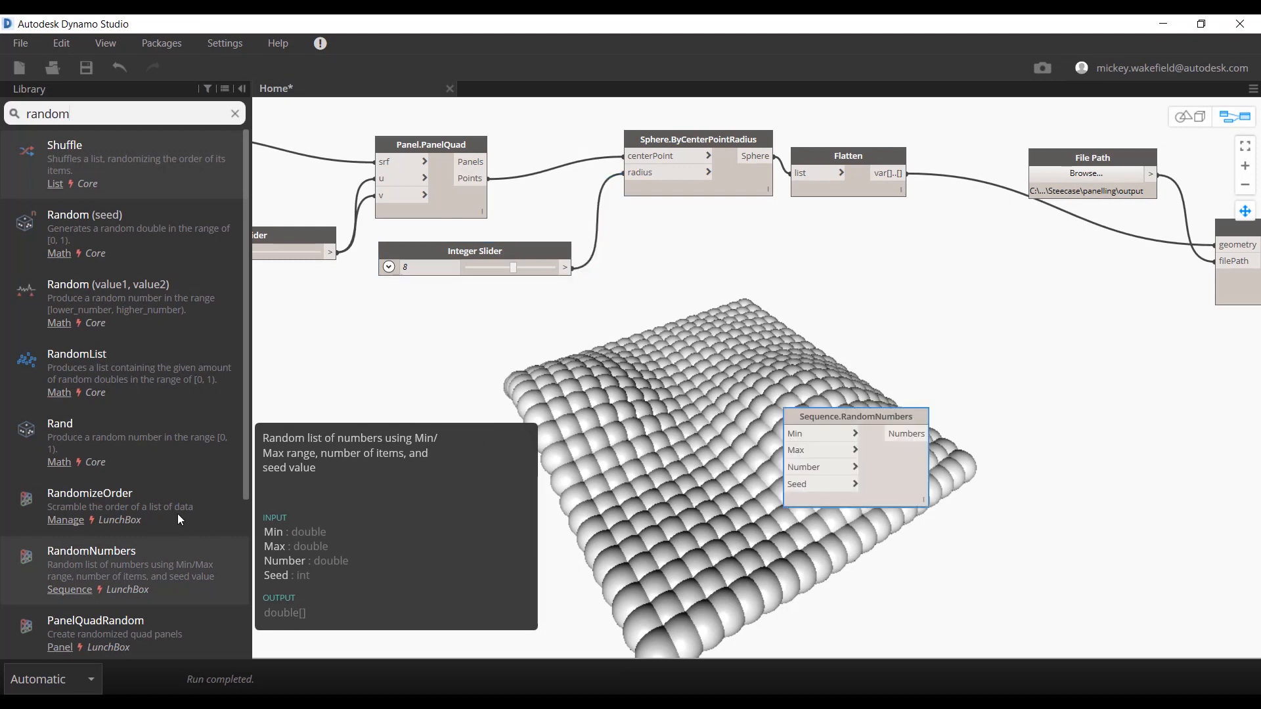
middle_click_drag(712, 406, 689, 389)
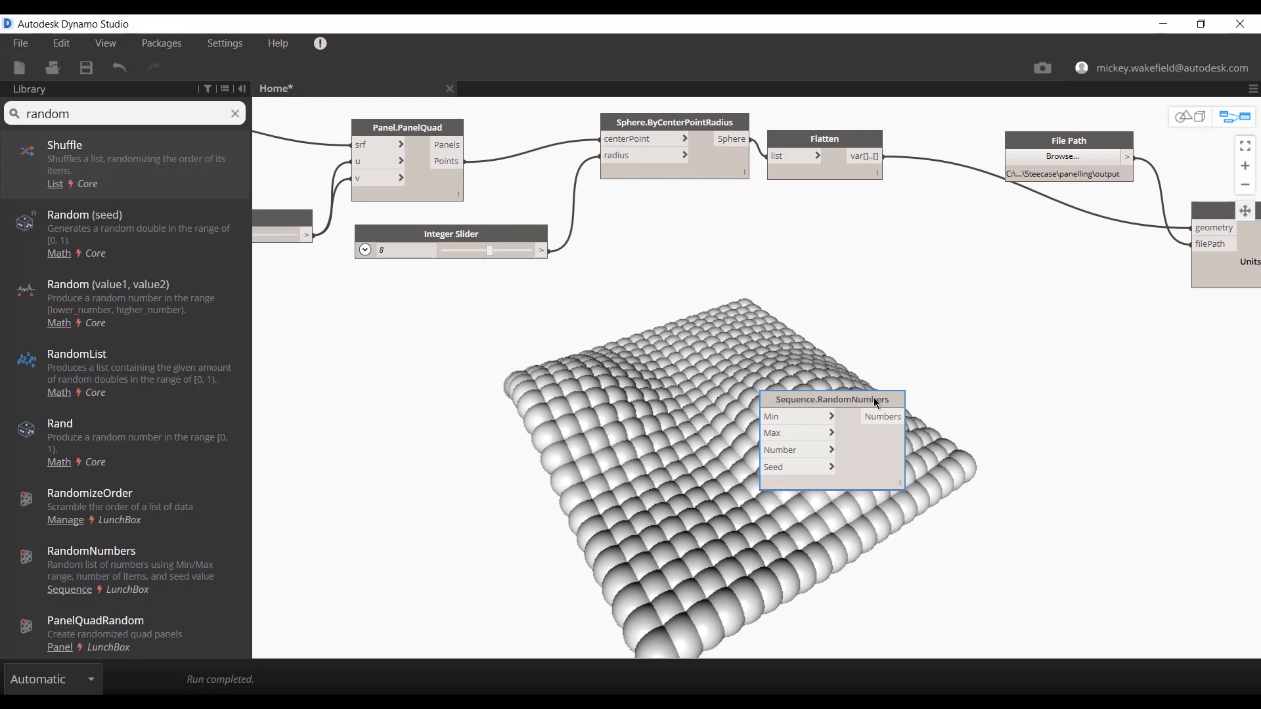
left_click_drag(795, 401, 461, 328)
left_click(351, 381)
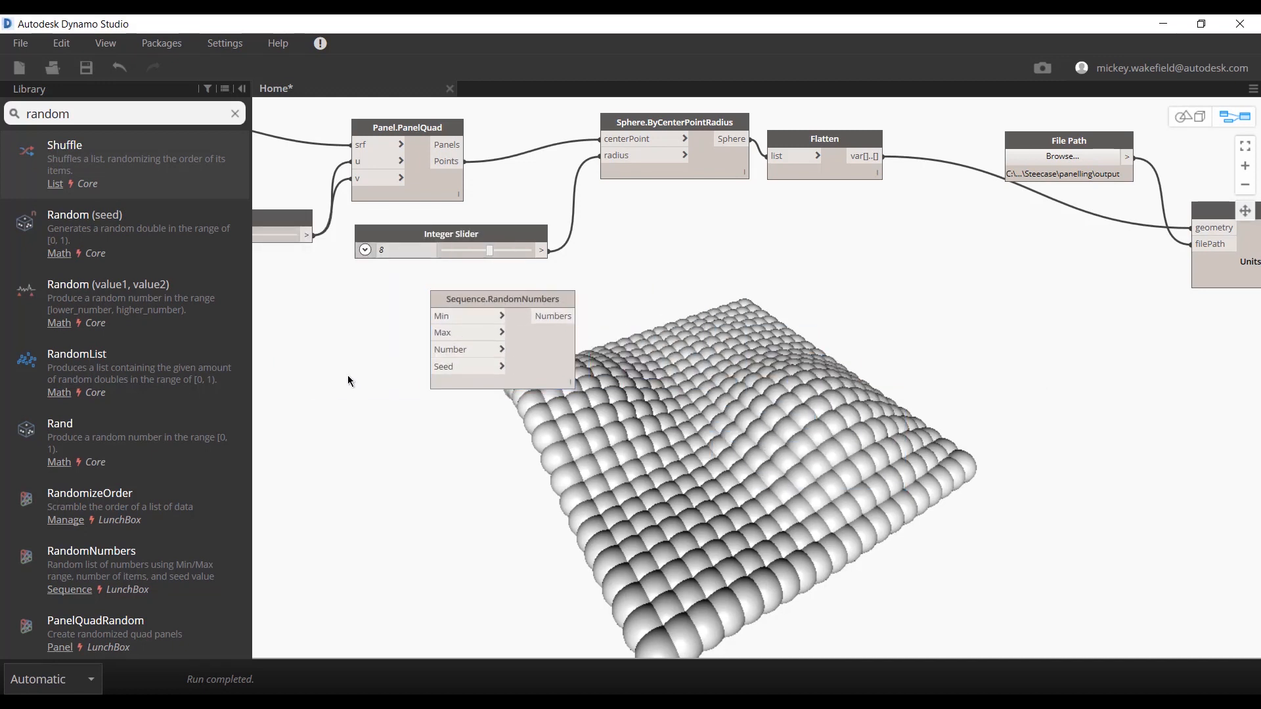
Add a Number node, connect it to the Min input of RandomNumbers and set its value to 3.
right_click(347, 373)
right_click(318, 358)
right_click(318, 353)
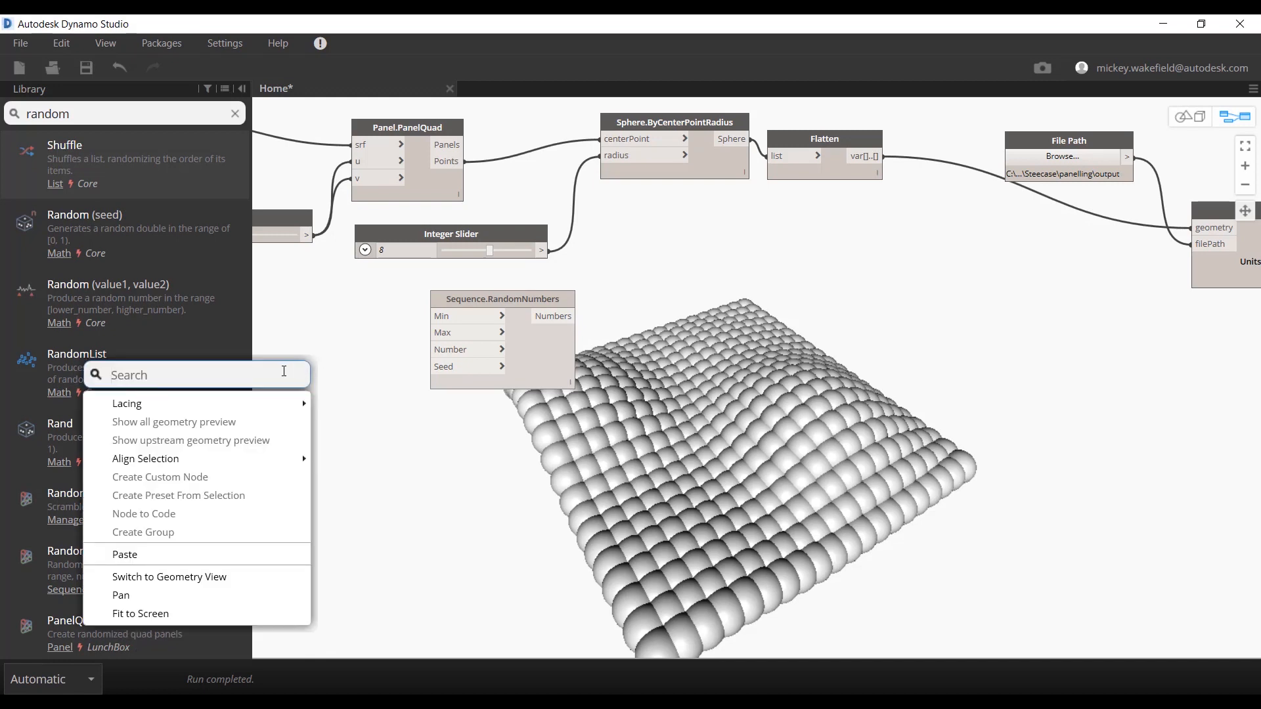
type("Number")
key("Escape")
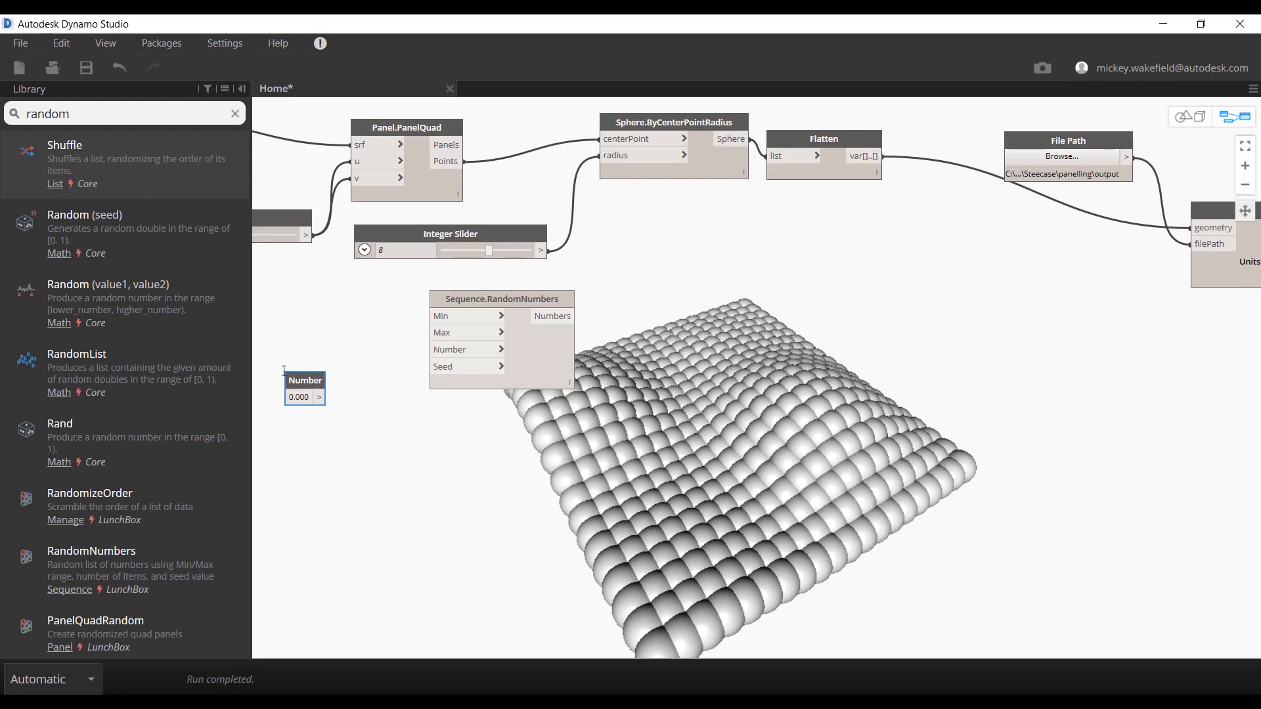
left_click_drag(294, 377, 430, 316)
left_click(365, 346)
type("3")
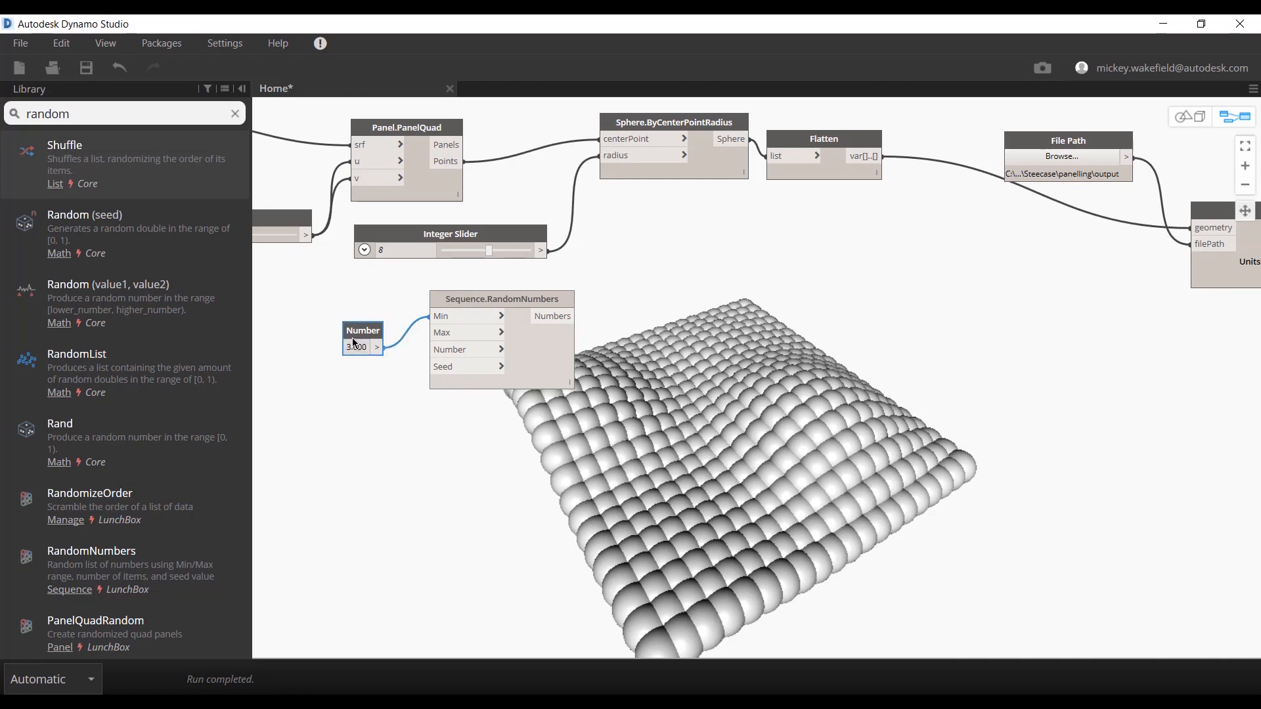
Duplicate the Number node, connect the copy to the Max input of RandomNumbers and set its value to 8.
key("ctrl+c")
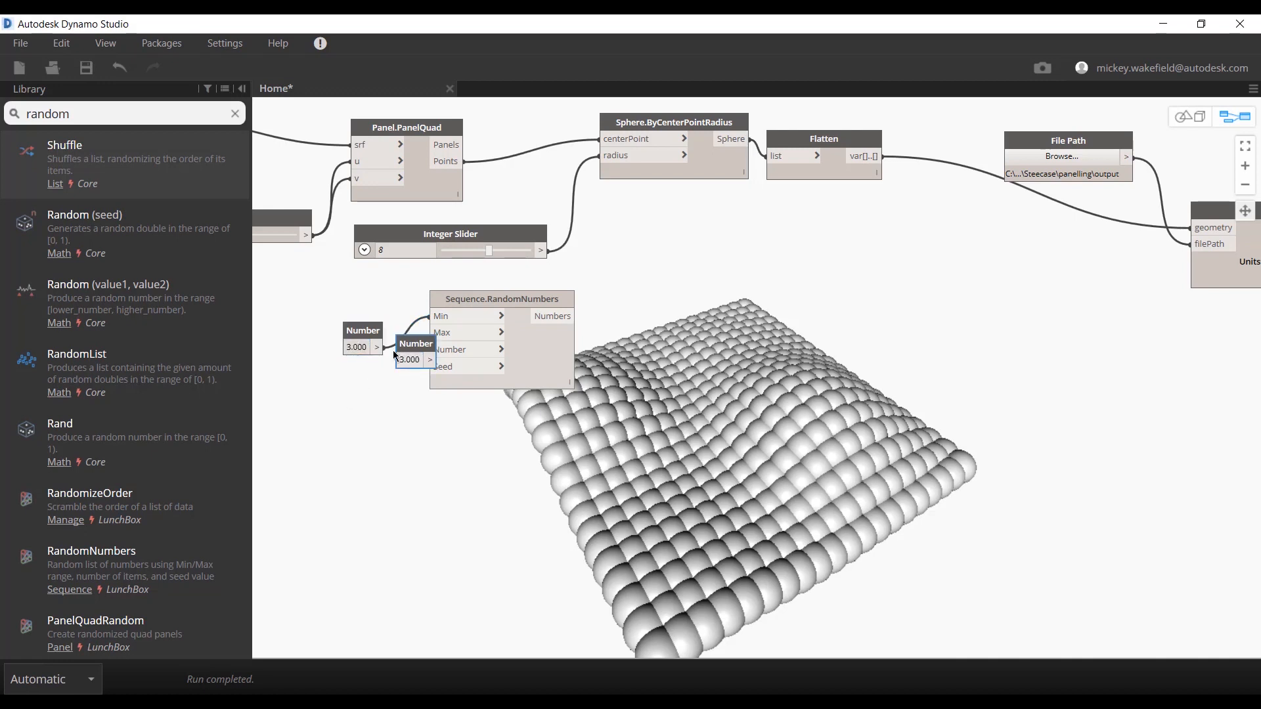
key("ctrl+v")
left_click_drag(343, 407, 435, 334)
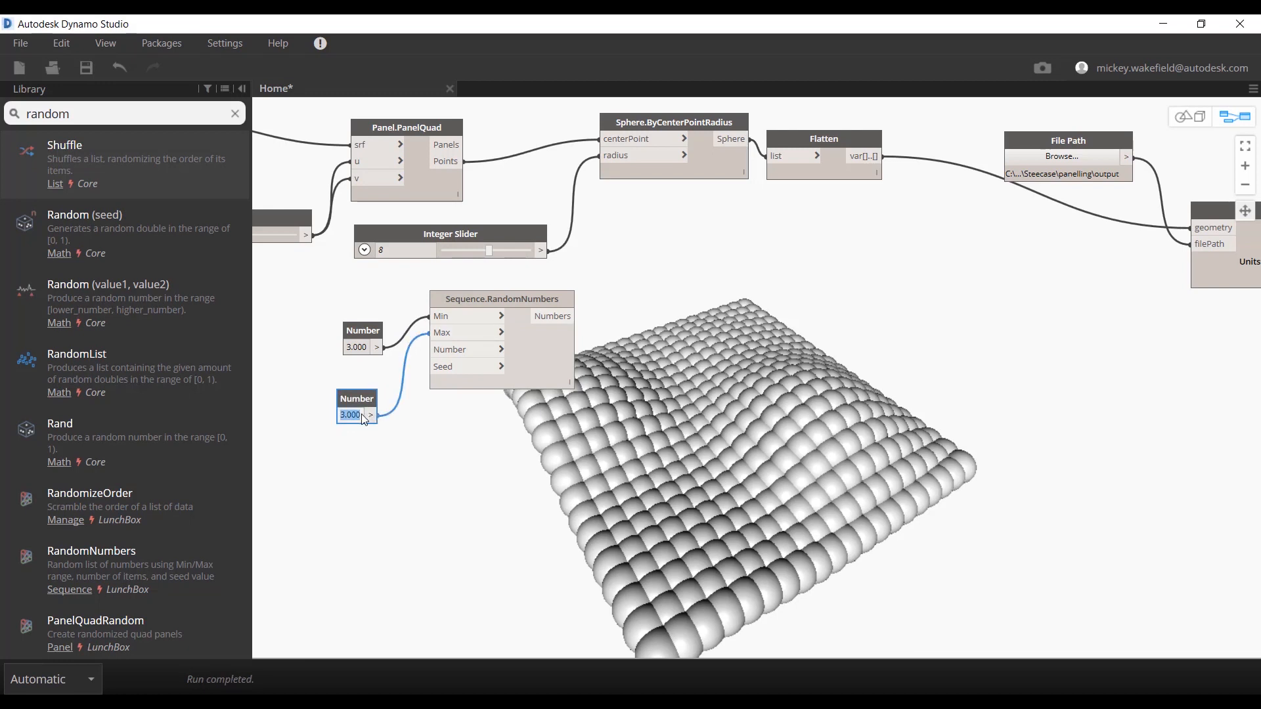
type("8")
left_click(407, 473)
Tidy the two Number nodes into a close stack to the left of RandomNumbers.
left_click_drag(346, 400, 326, 376)
left_click_drag(356, 335, 340, 333)
mouse_move(447, 176)
left_click(390, 463)
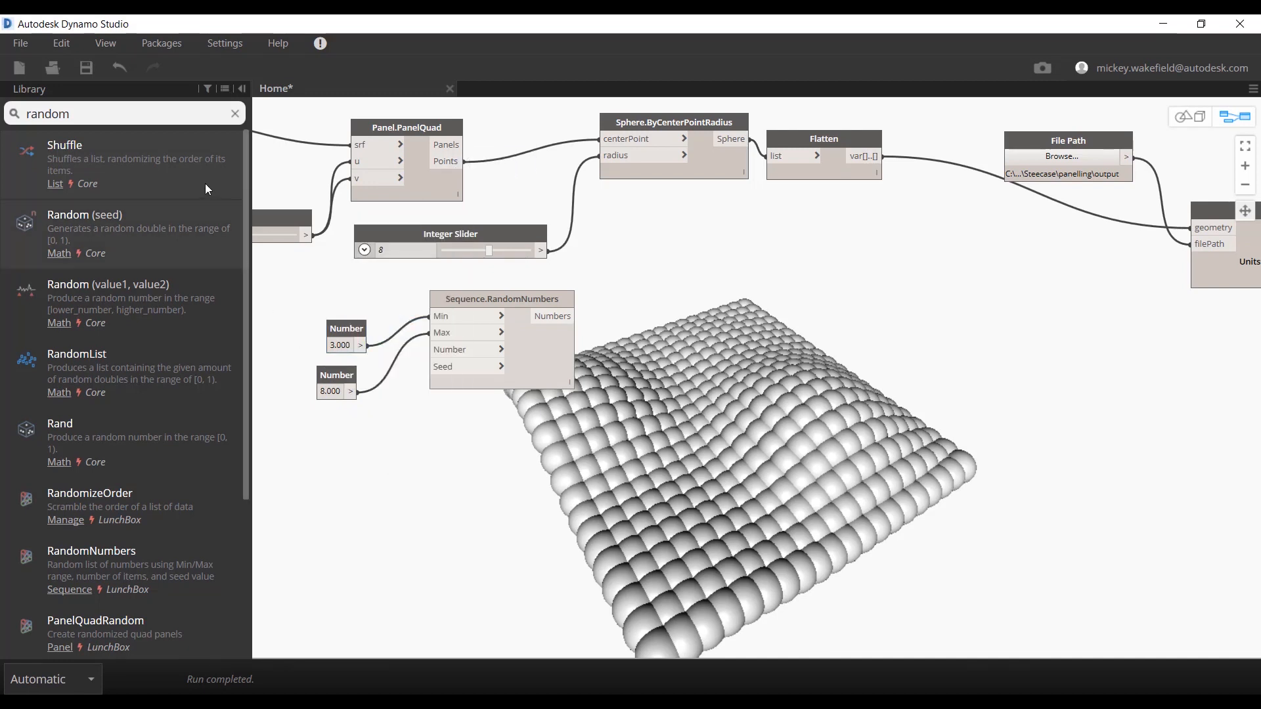
Search the node library for count and place the BuiltIn Count node below the Number nodes.
left_click(235, 113)
type("count")
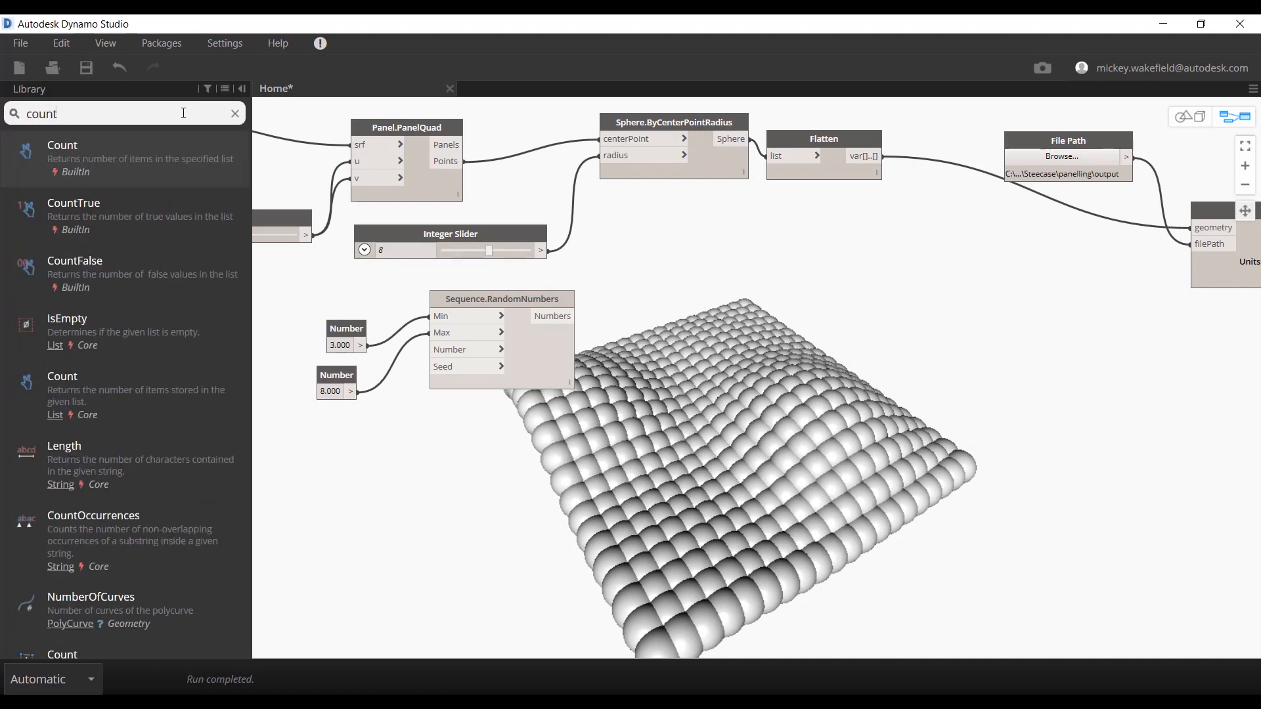
left_click_drag(144, 149, 368, 470)
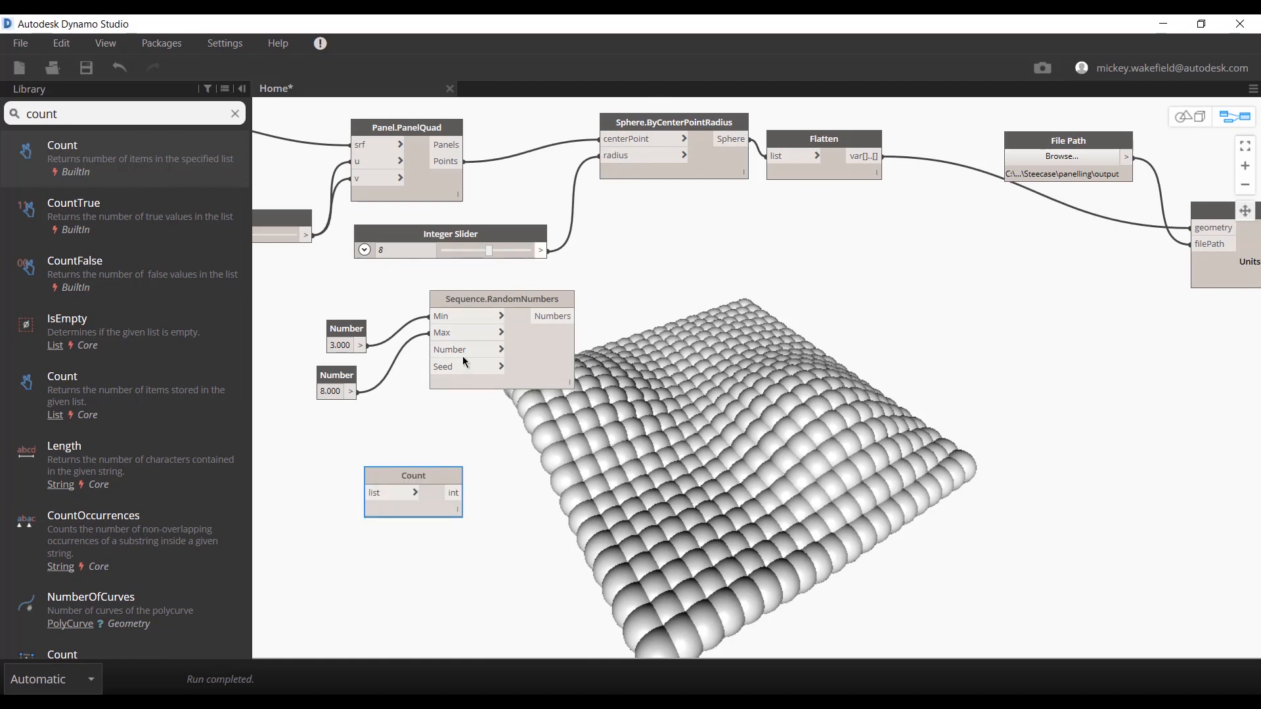
Connect the Points output of Panel.PanelQuad to the list input of the Count node.
mouse_move(457, 480)
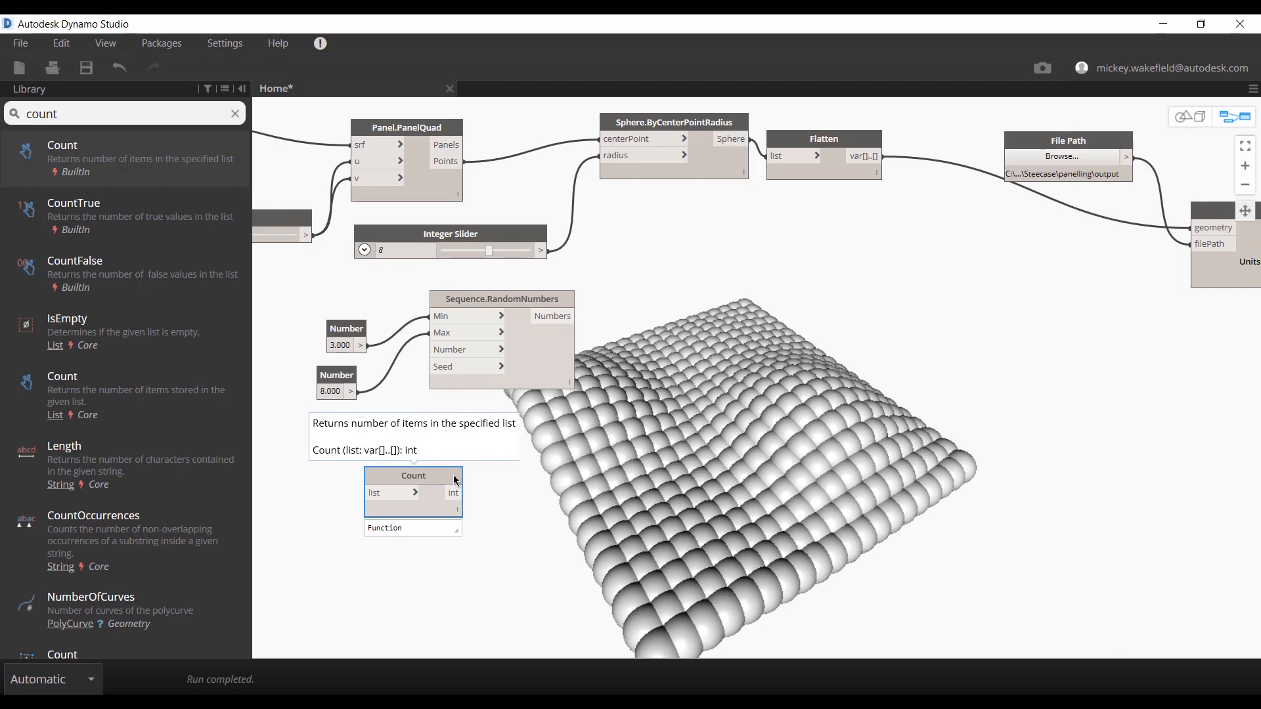
left_click(452, 162)
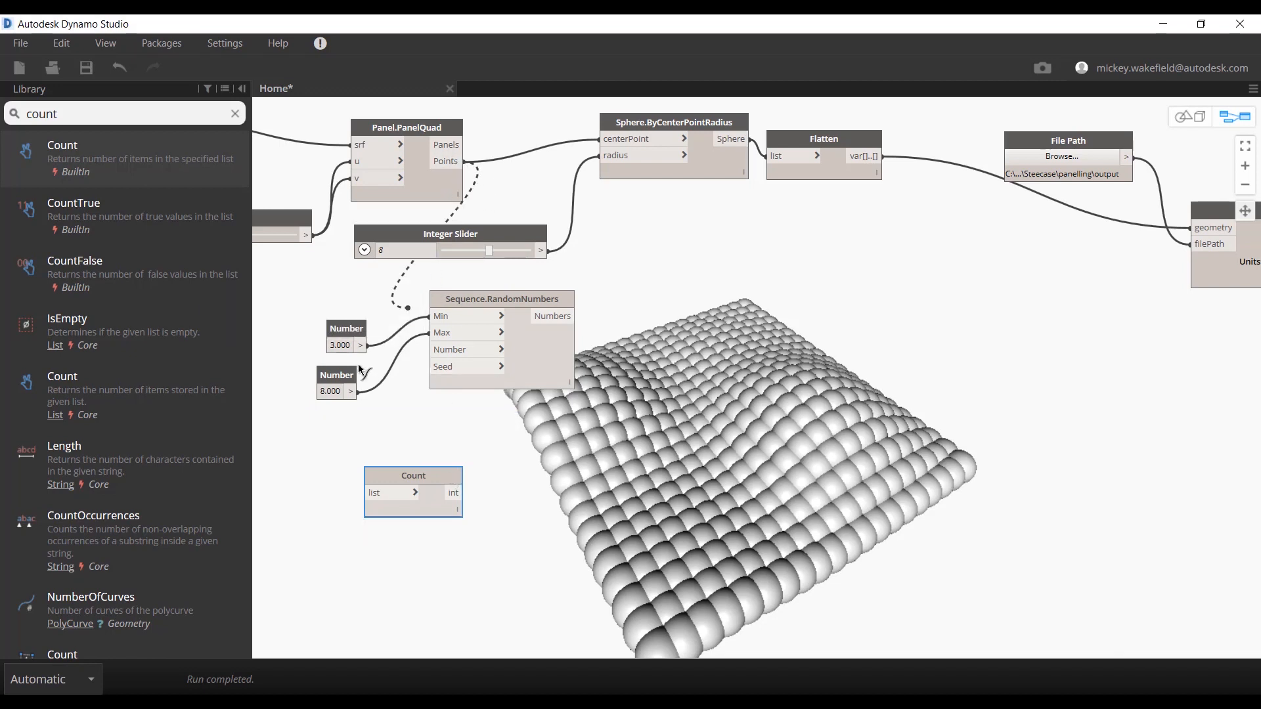
left_click(367, 493)
Rearrange the RandomNumbers, Count and two Number nodes below the sphere node, and connect Count's output to the Number input of RandomNumbers.
left_click_drag(414, 476, 399, 425)
left_click_drag(515, 297, 738, 251)
left_click_drag(413, 424, 452, 392)
left_click_drag(348, 332, 515, 274)
left_click_drag(342, 375, 491, 315)
left_click_drag(488, 411, 663, 304)
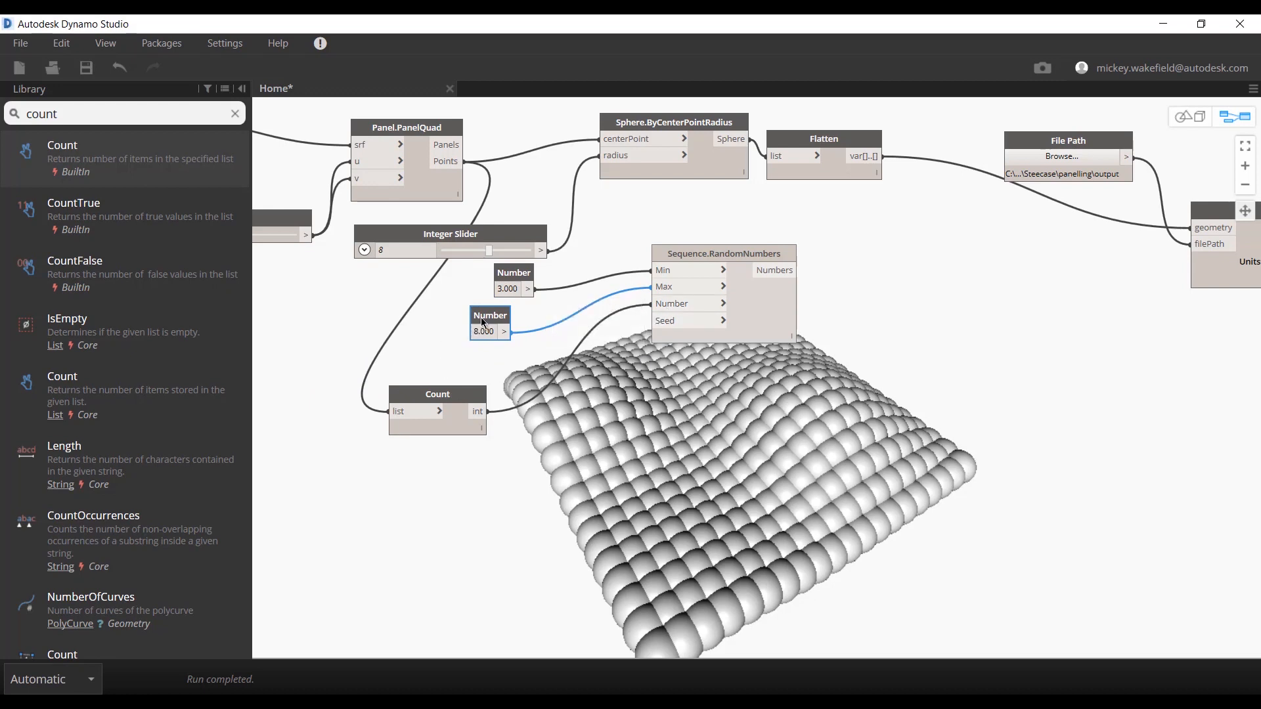
Duplicate the Max Number node, place the copy below Count, connect it to the Seed input of RandomNumbers and set its value to 15.
key("ctrl+c")
key("ctrl+v")
left_click_drag(565, 334, 560, 374)
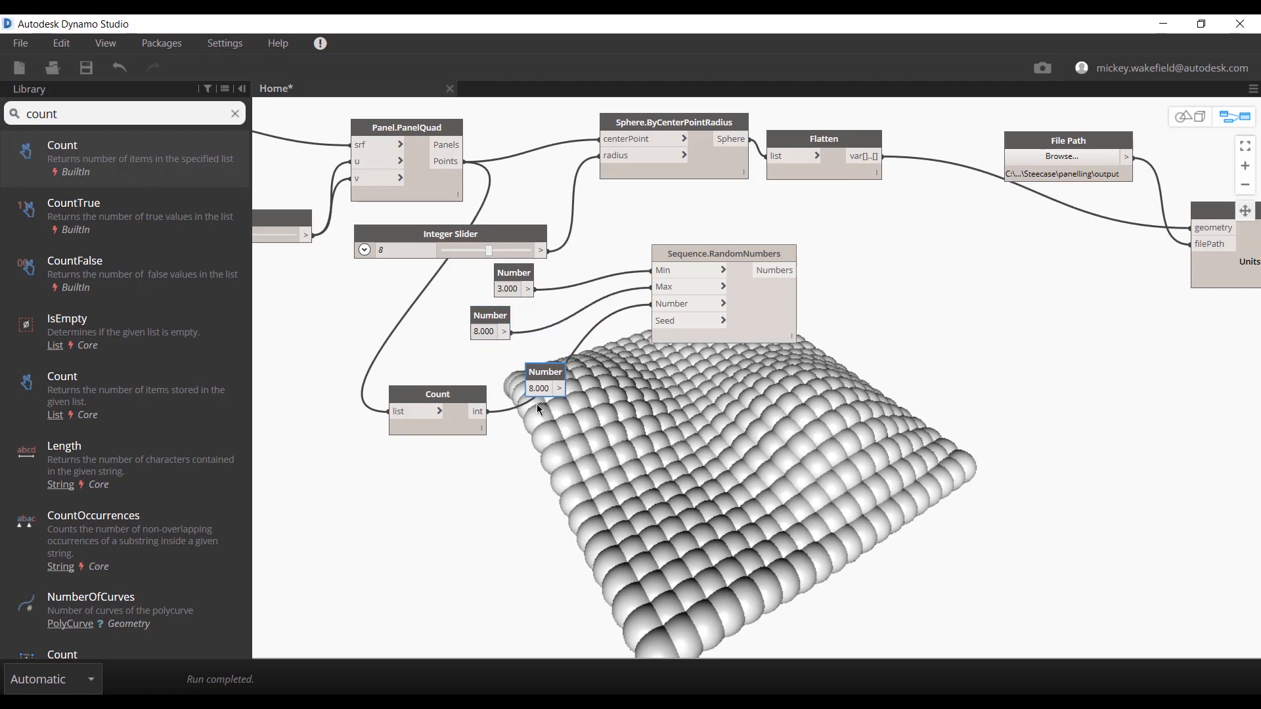
left_click(481, 481)
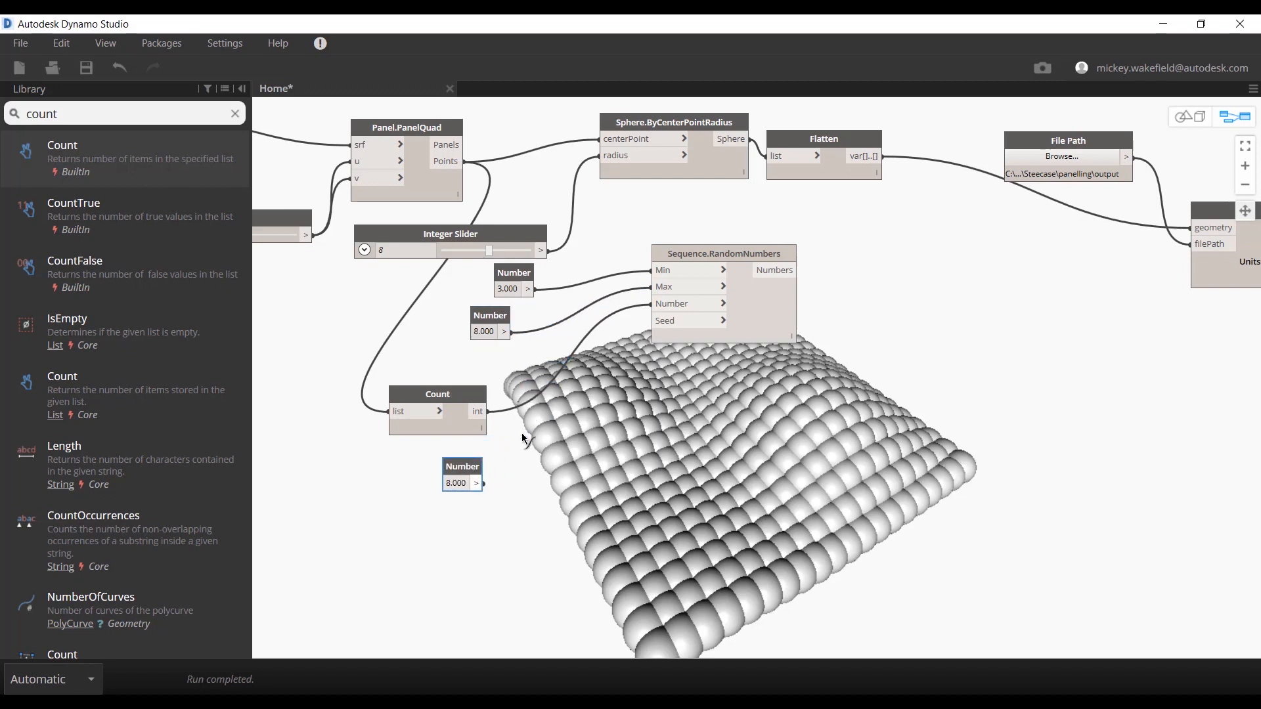
left_click(654, 320)
left_click(460, 484)
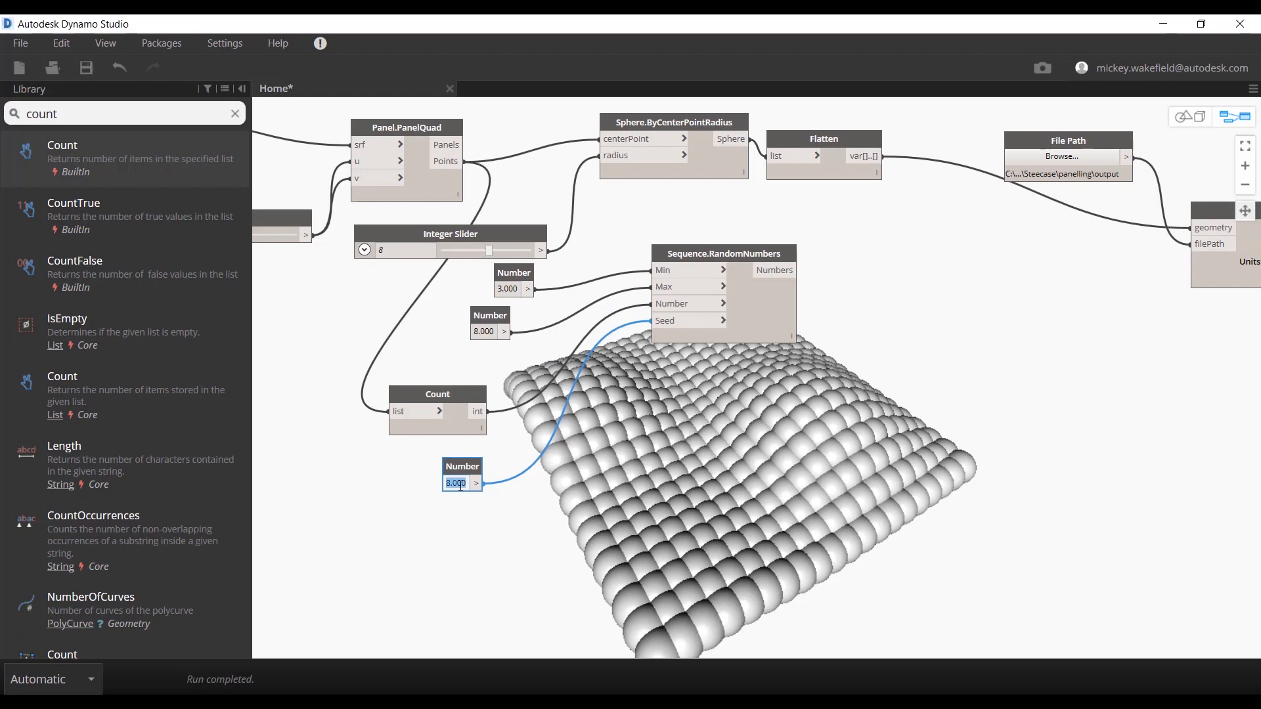
type("3")
key("Return")
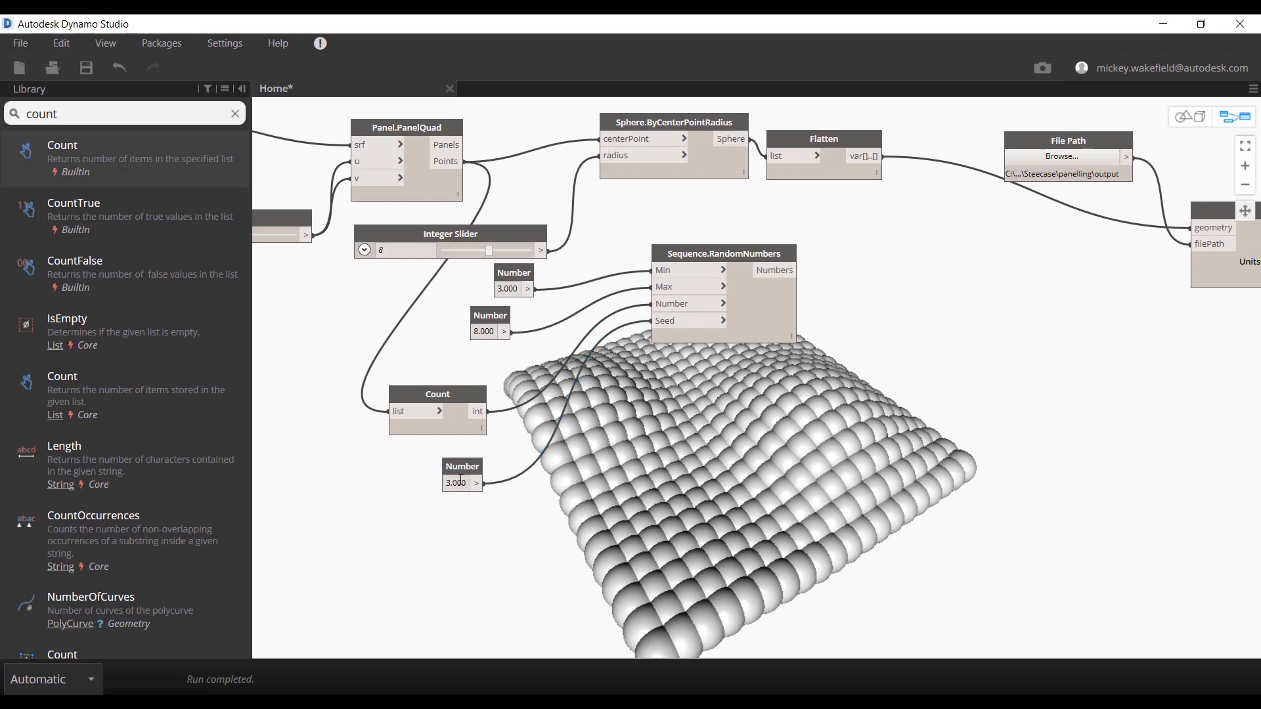
type("15")
key("Return")
Connect the Numbers output of RandomNumbers to the radius input of Sphere.ByCenterPointRadius and delete the Integer Slider node.
mouse_move(783, 267)
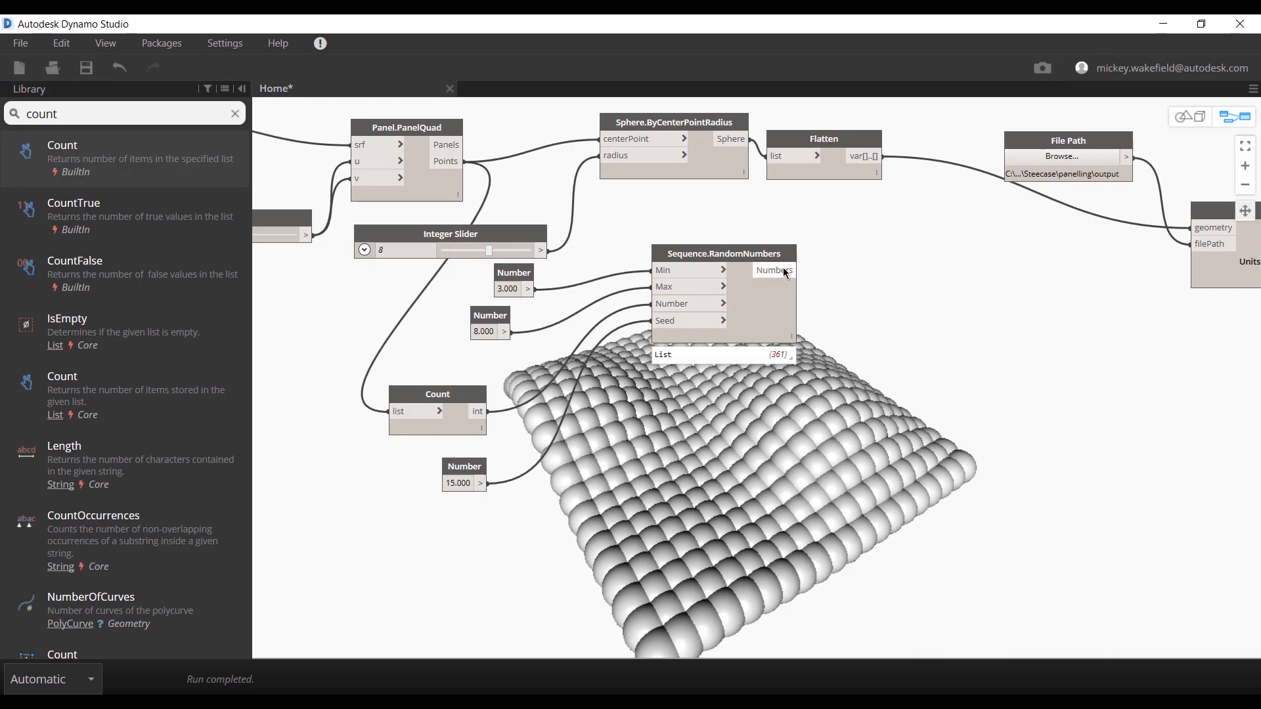
mouse_move(794, 360)
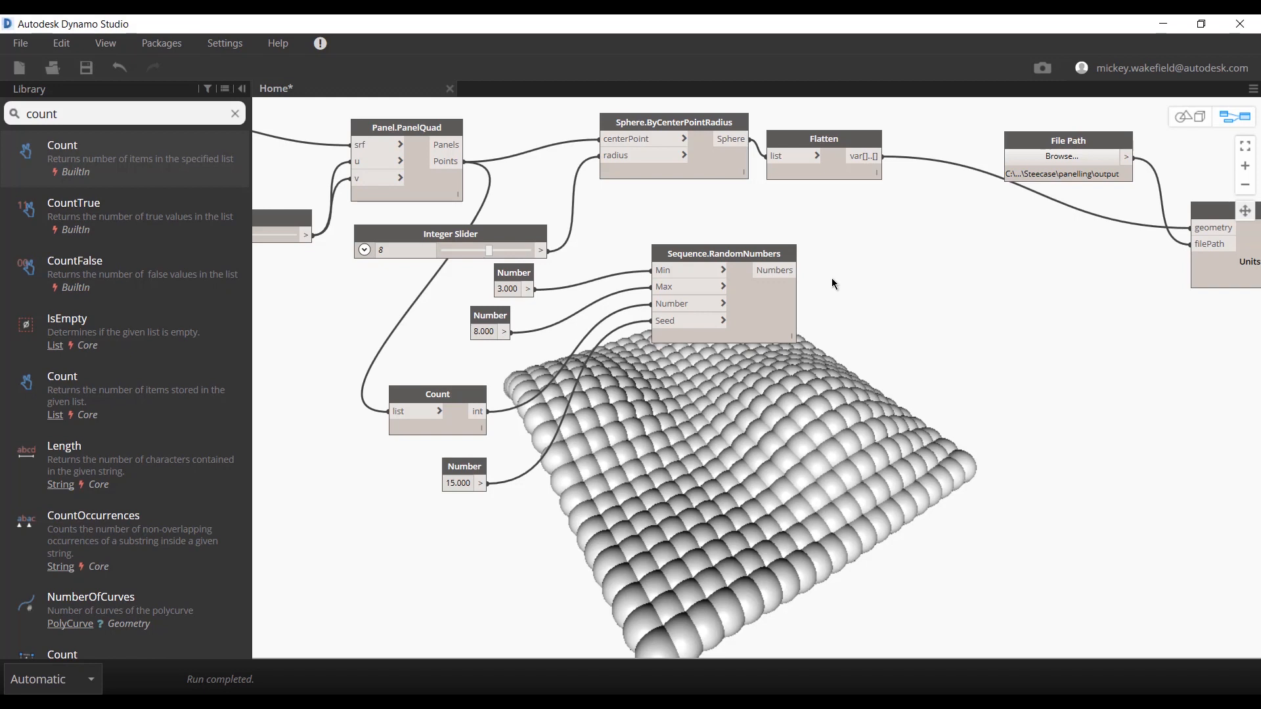
left_click(792, 269)
left_click(616, 157)
left_click(538, 234)
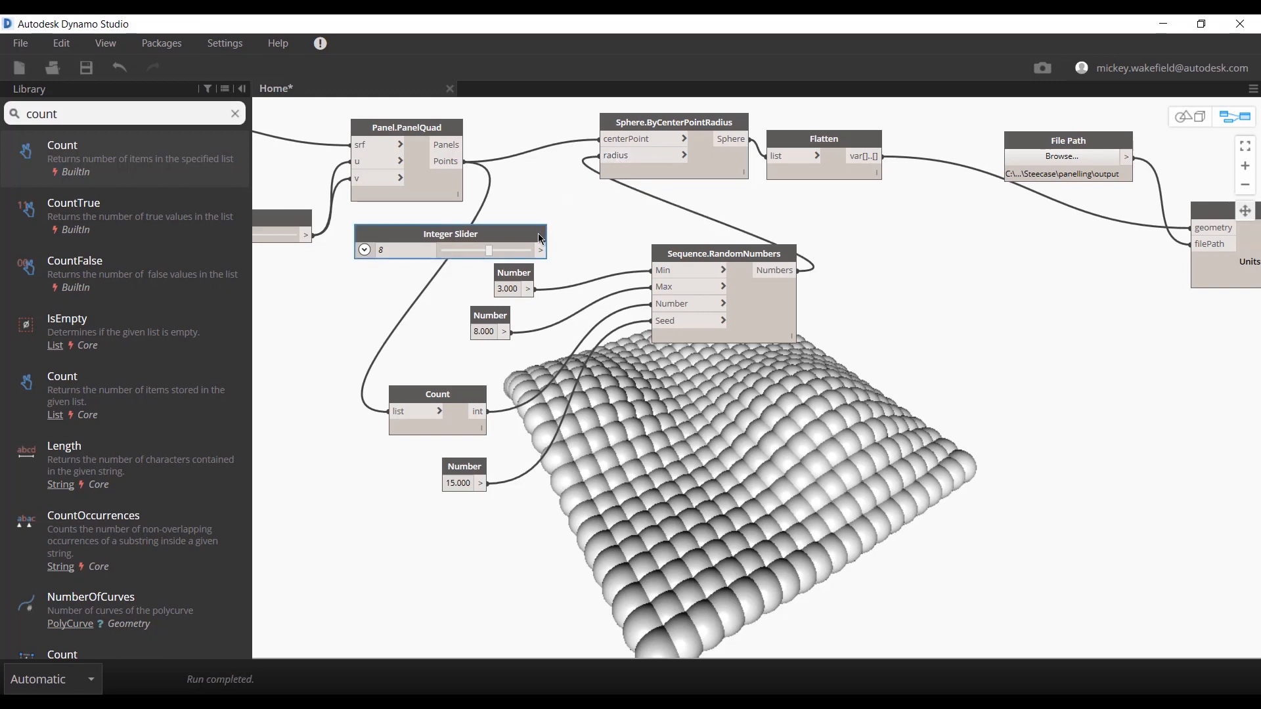
key("Delete")
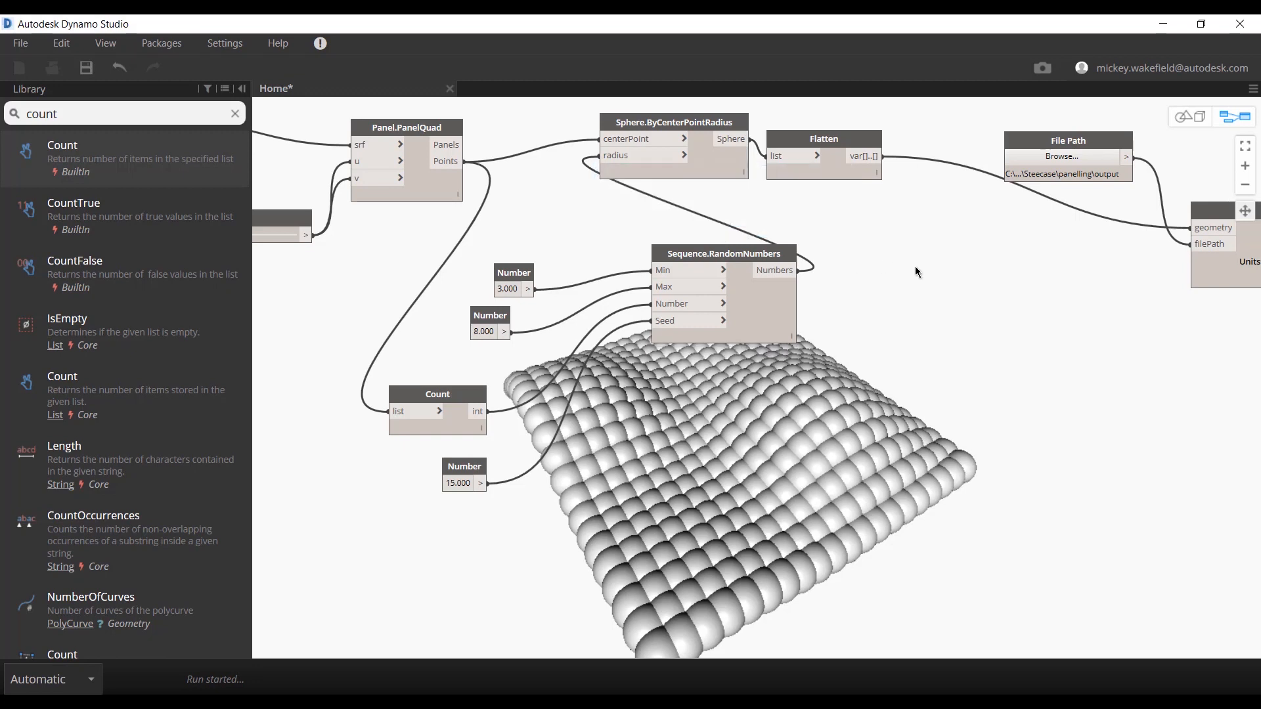
Reposition the RandomNumbers and Sphere.ByCenterPointRadius nodes to tidy the graph, and open the Min Number node's value for editing.
left_click_drag(769, 254, 699, 227)
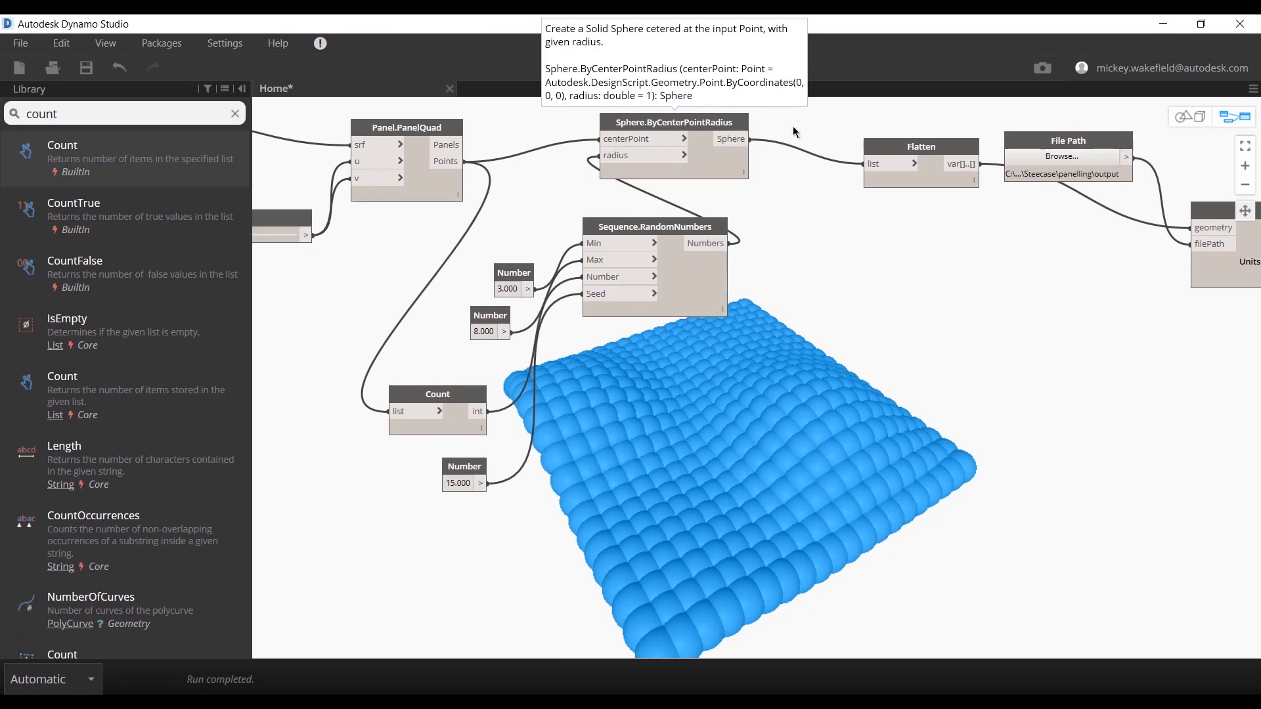
left_click_drag(711, 121, 793, 129)
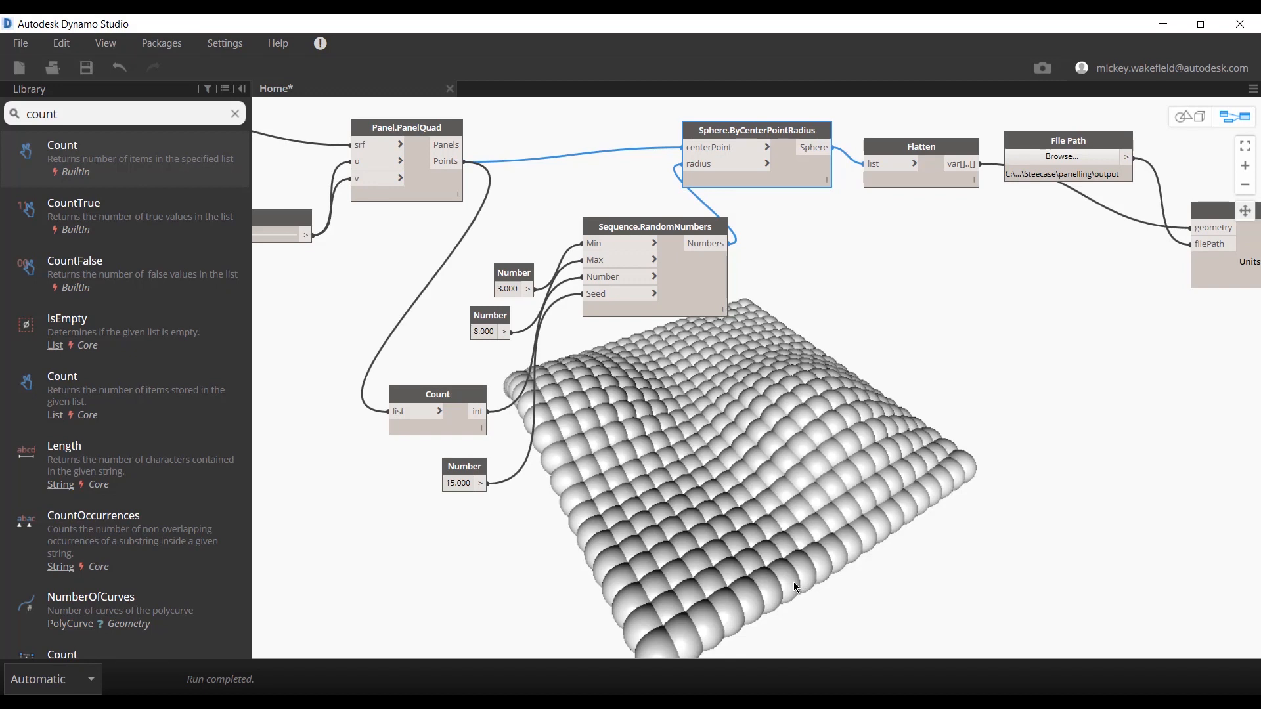
double_click(510, 289)
left_click(852, 262)
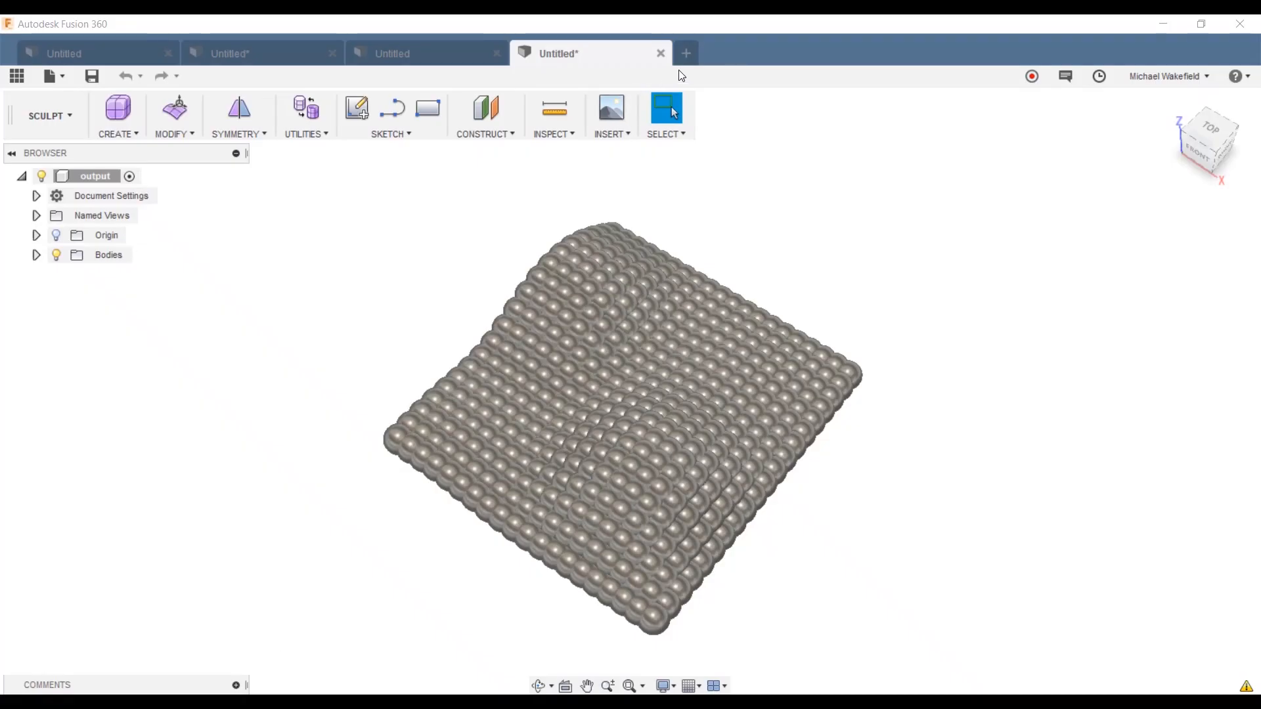
Switch to Fusion 360, start a new design and open output.sat from the panelling folder as a new design from file.
left_click(686, 53)
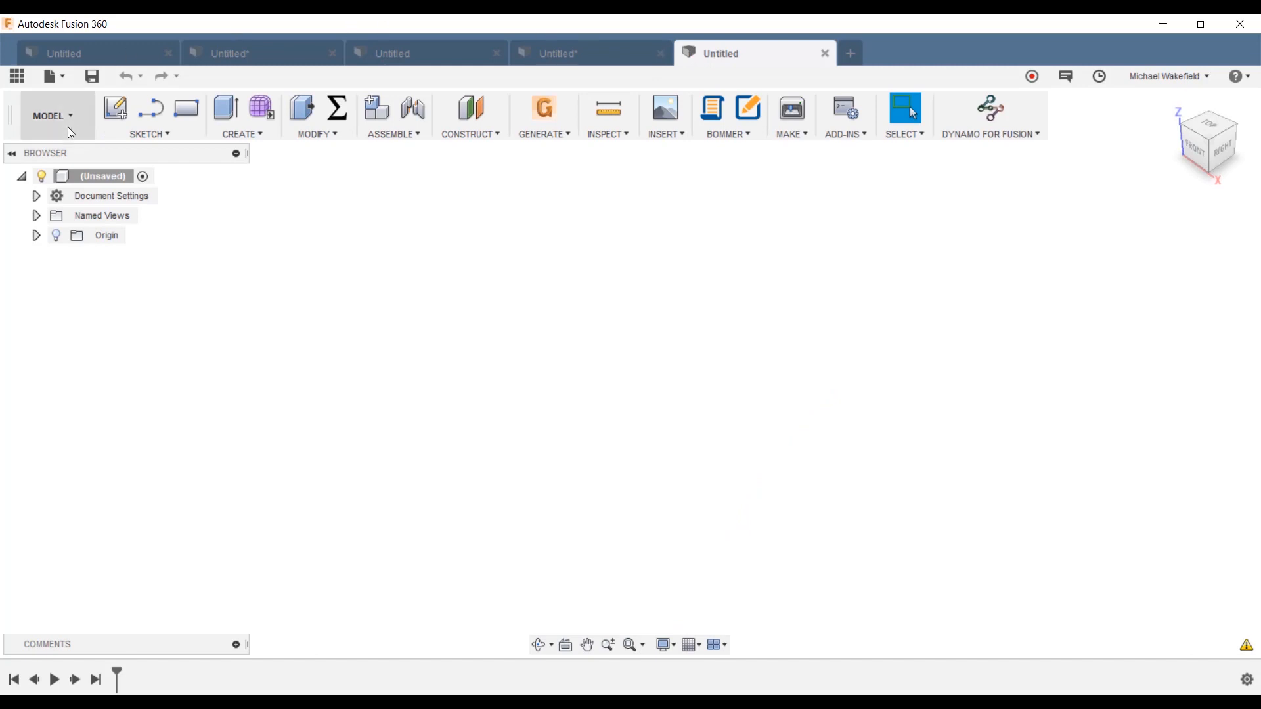
left_click(61, 73)
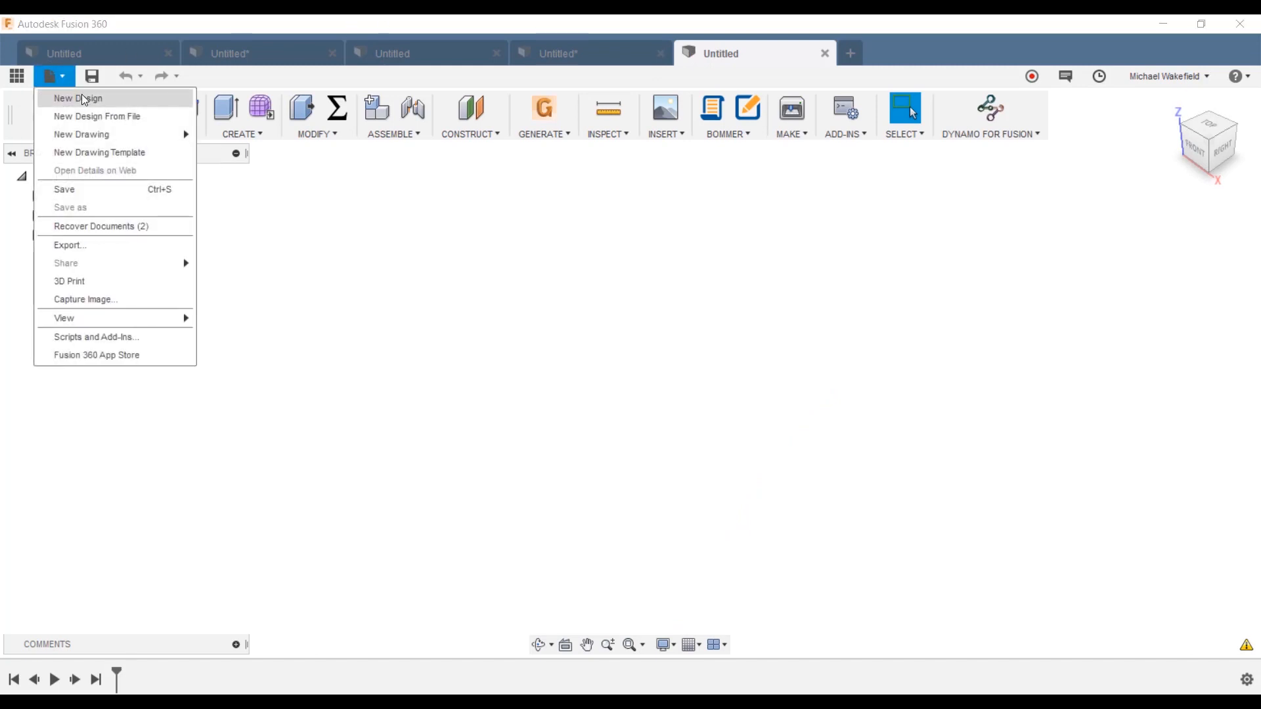
left_click(91, 117)
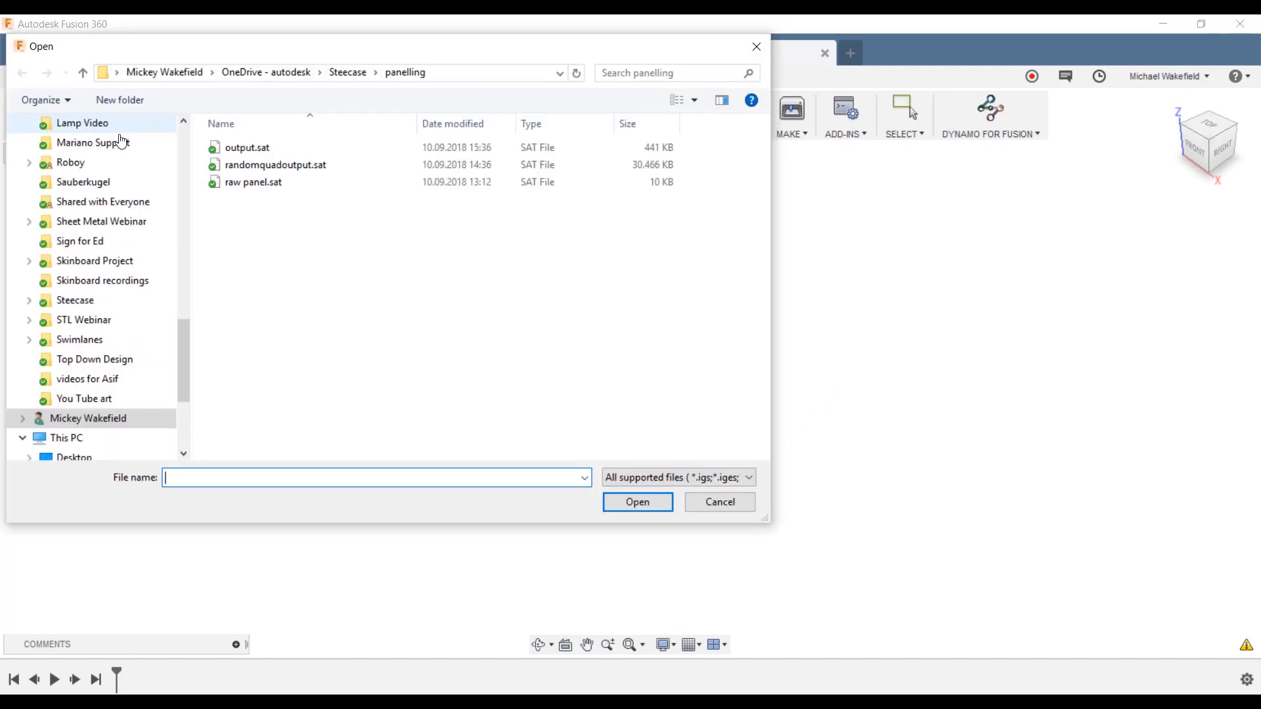
double_click(249, 147)
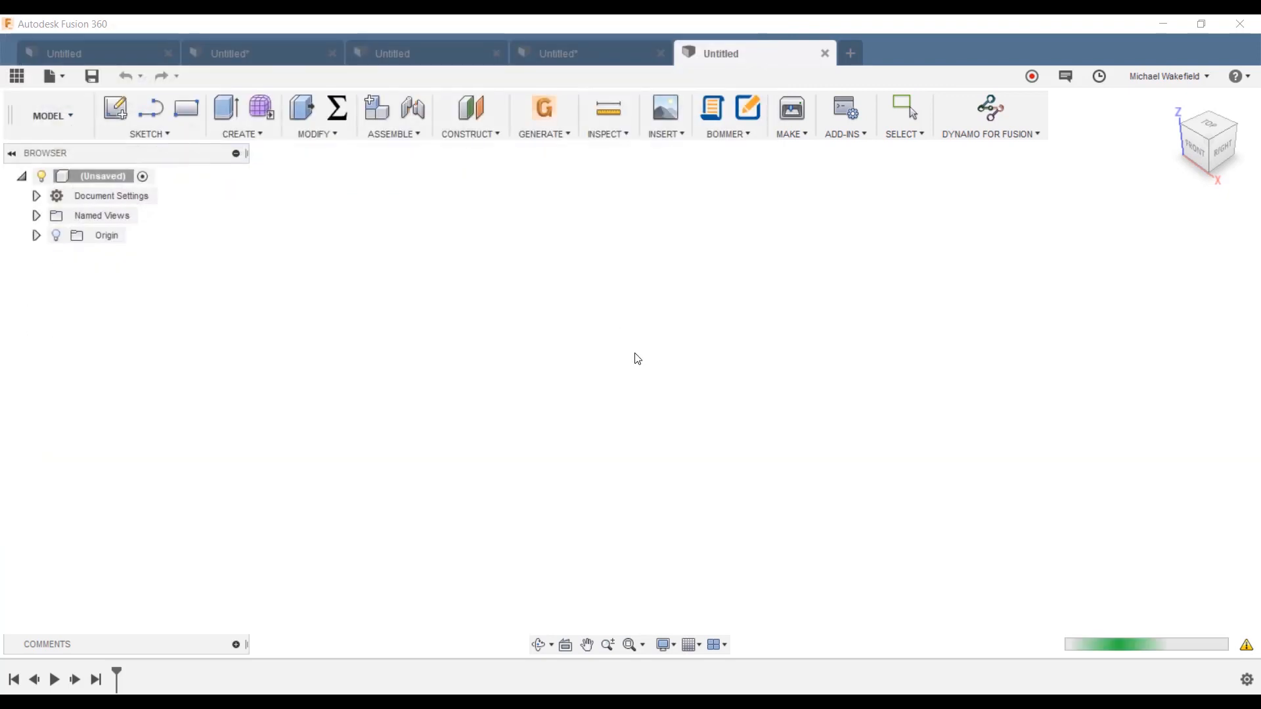